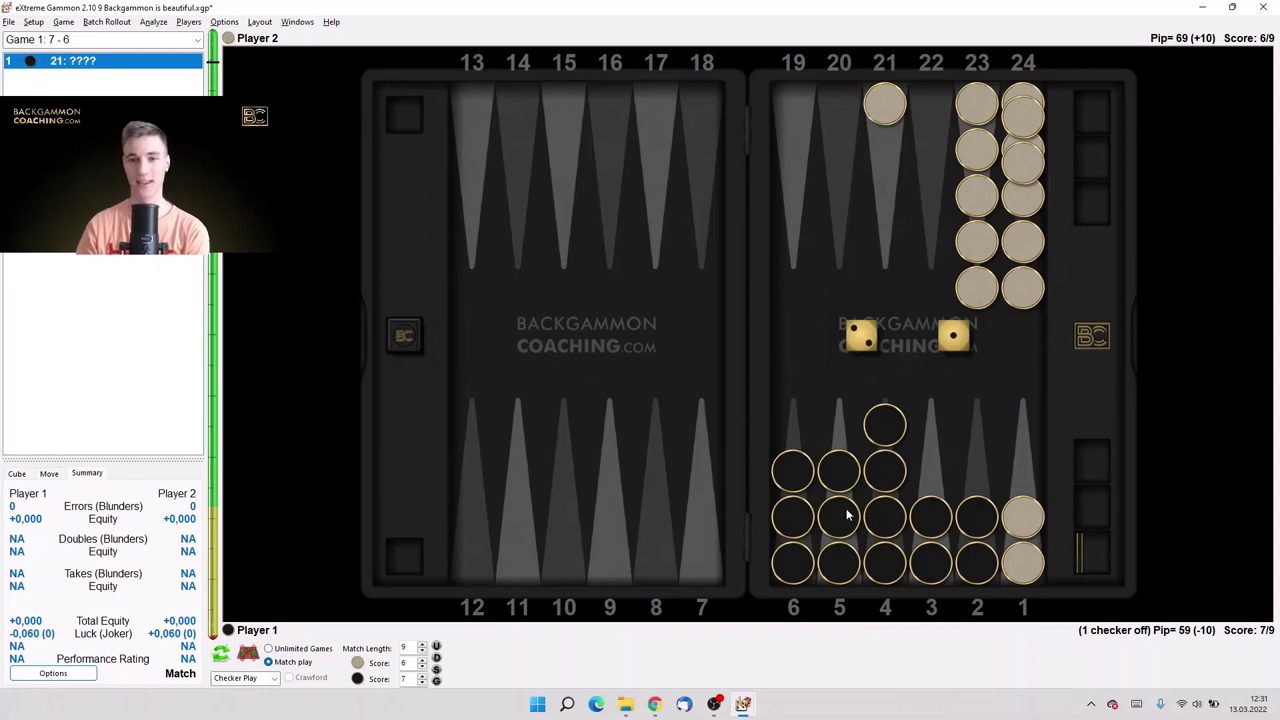
# Show the ranked candidate plays for the 2-1 roll and display the best play, 4/3 2/Off, as arrows on the board.
pyautogui.click(52, 474)
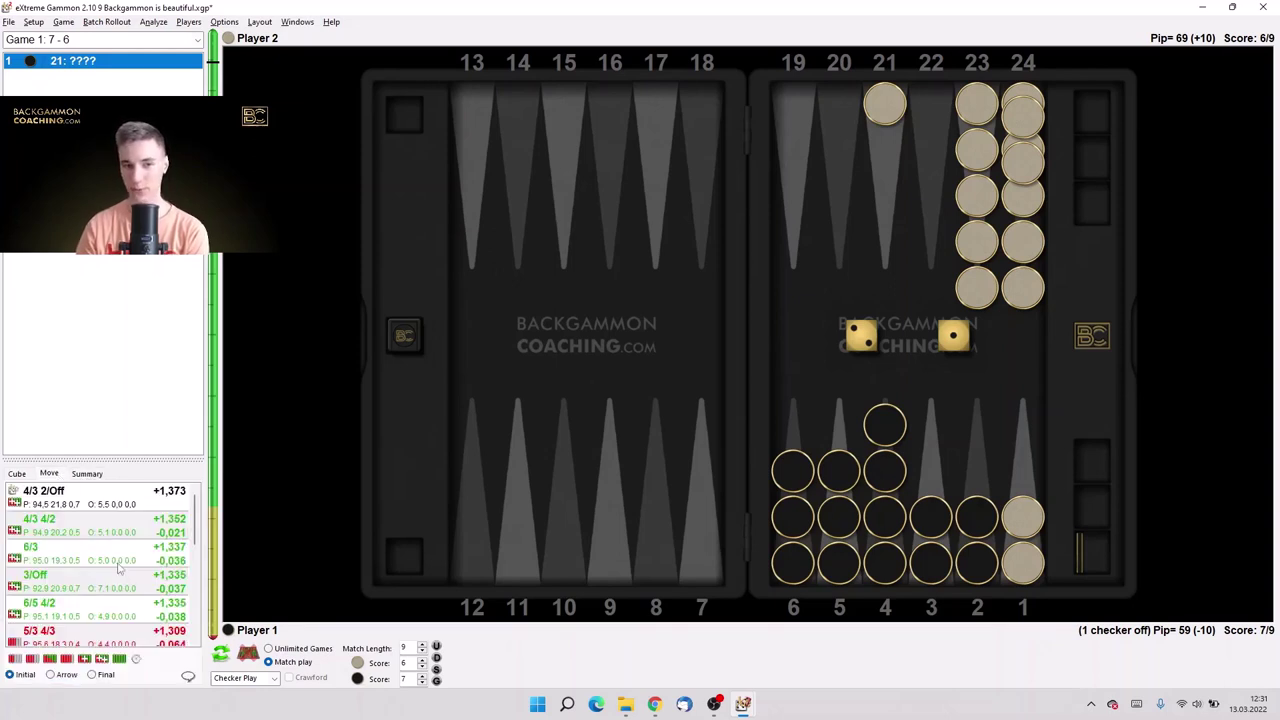
pyautogui.click(62, 675)
pyautogui.click(82, 492)
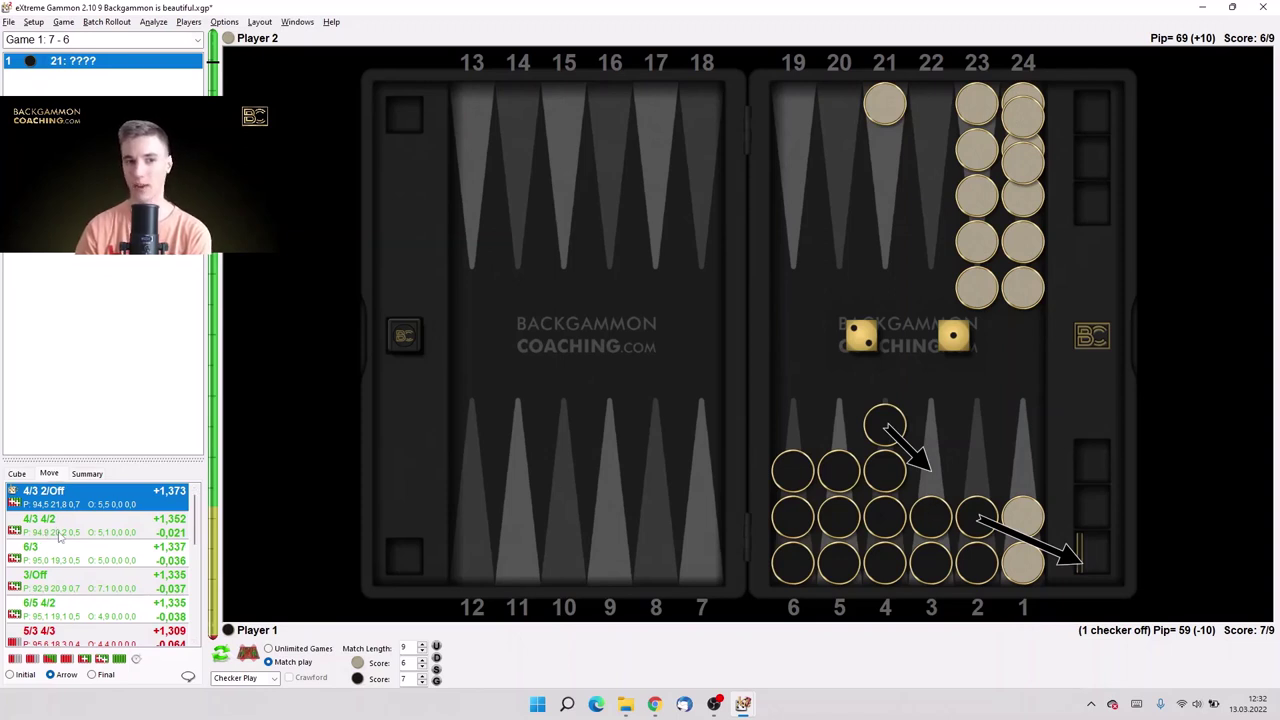
pyautogui.moveTo(46, 533)
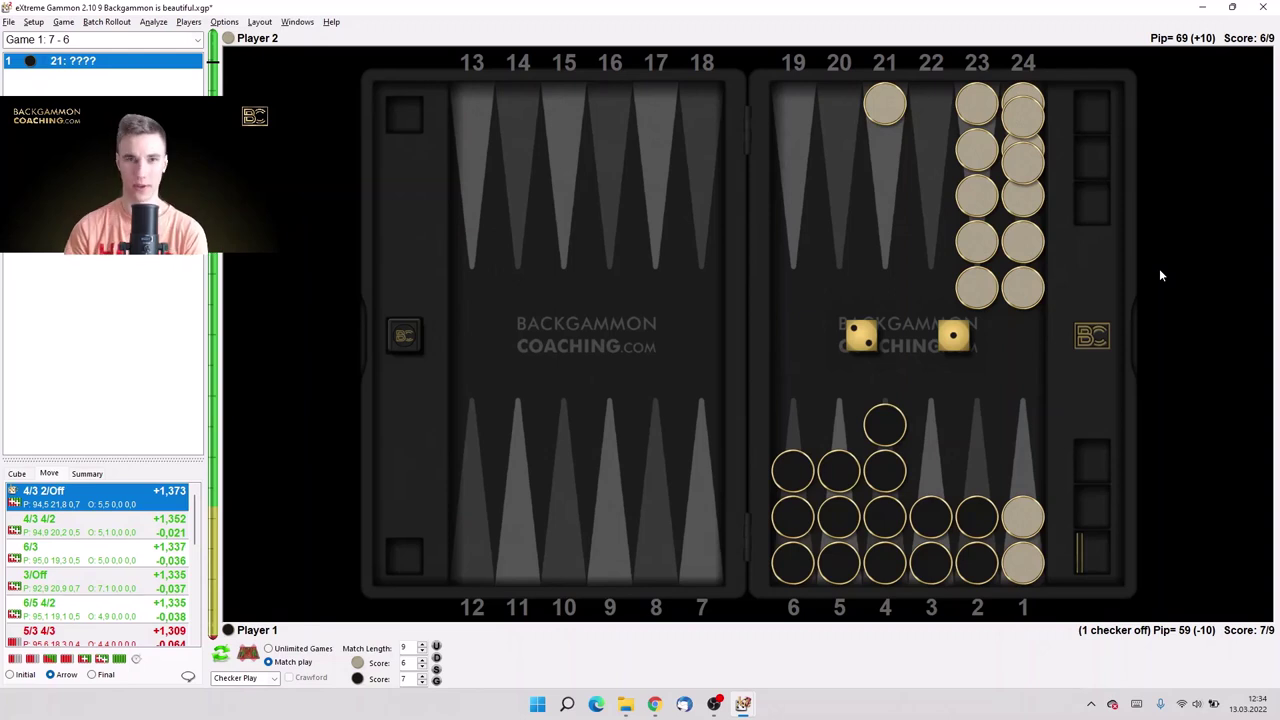
# Move two black checkers from the 5 point to the 4 and 3 points, and evaluate the position as Player 2's Double Action.
pyautogui.click(838, 518)
pyautogui.click(942, 474)
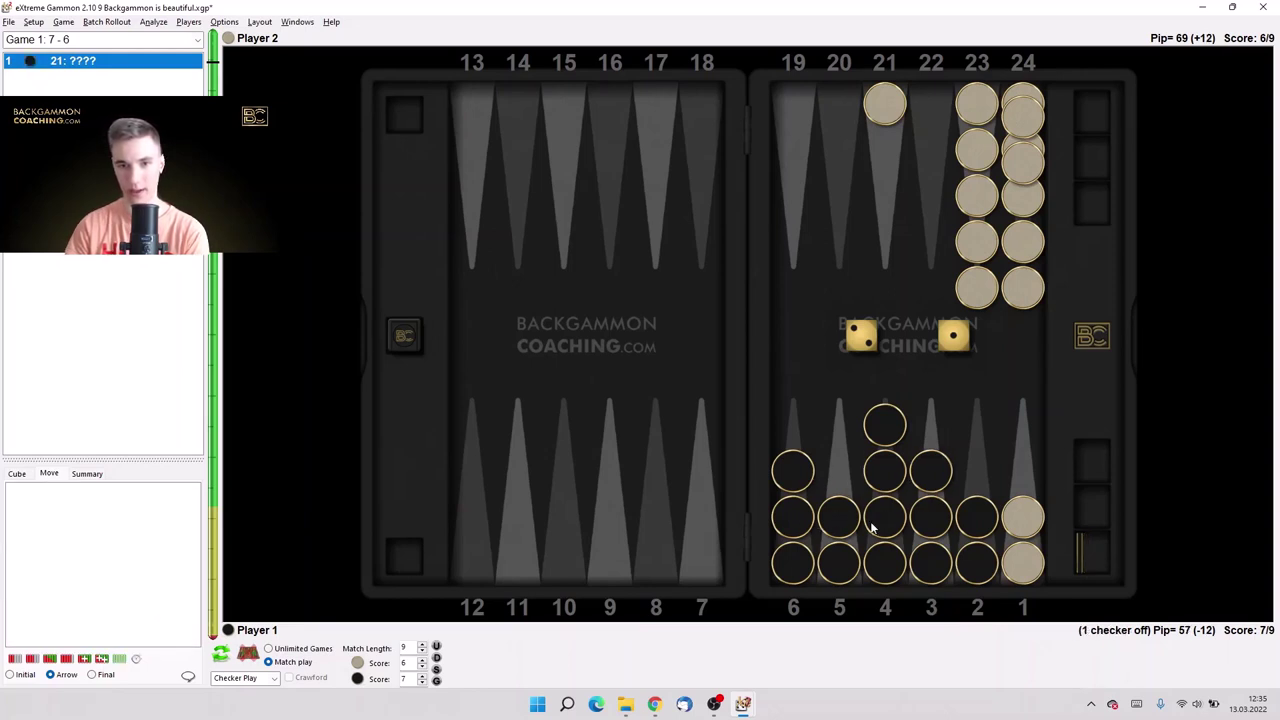
pyautogui.click(888, 455)
pyautogui.click(874, 381)
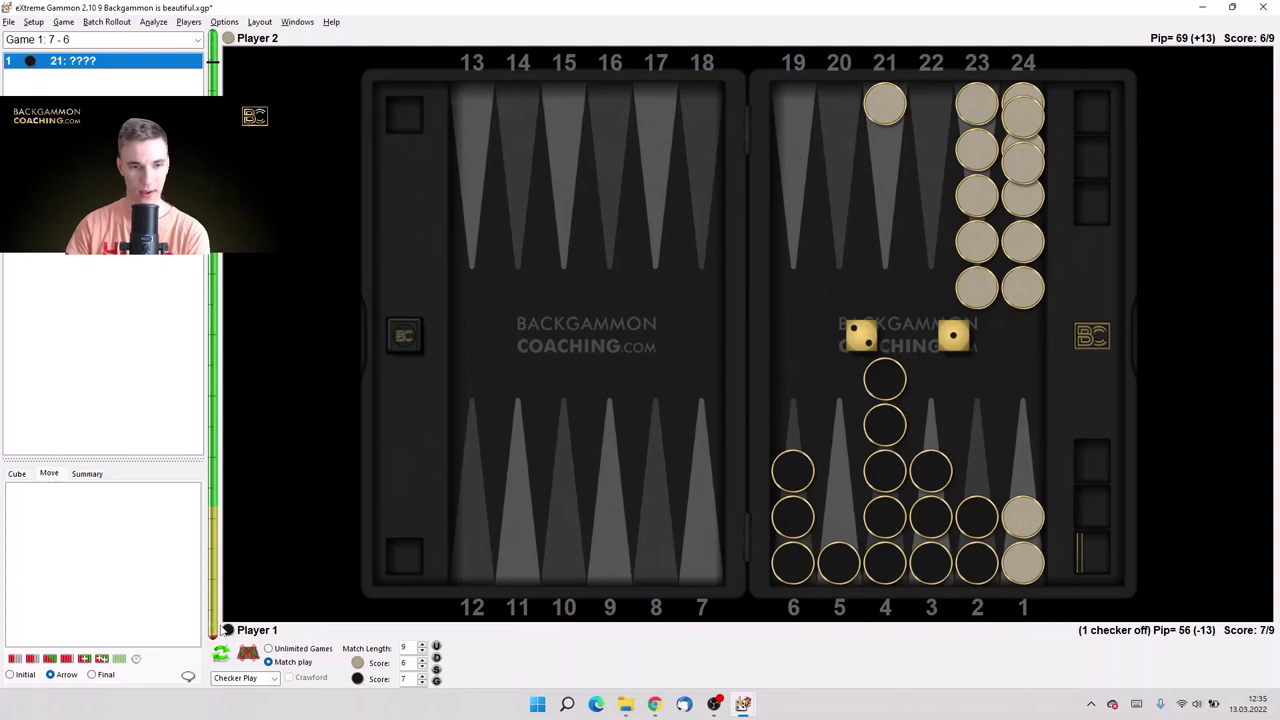
pyautogui.click(246, 680)
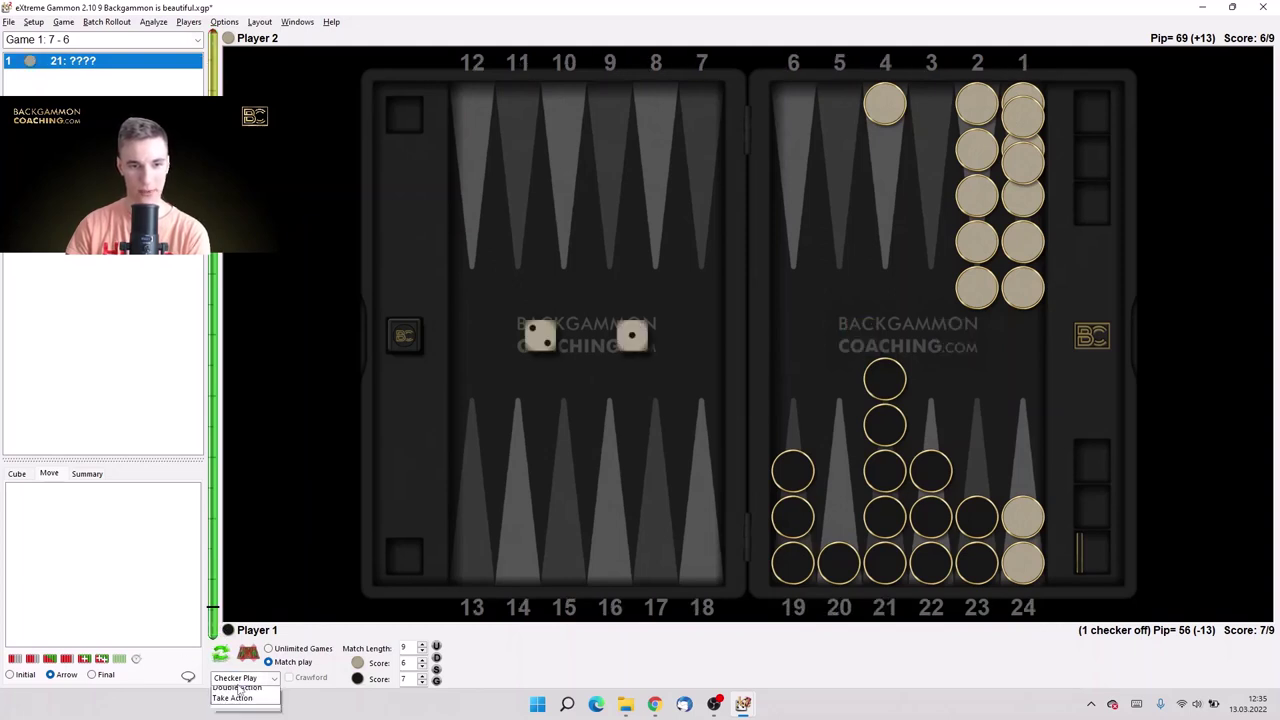
pyautogui.click(240, 700)
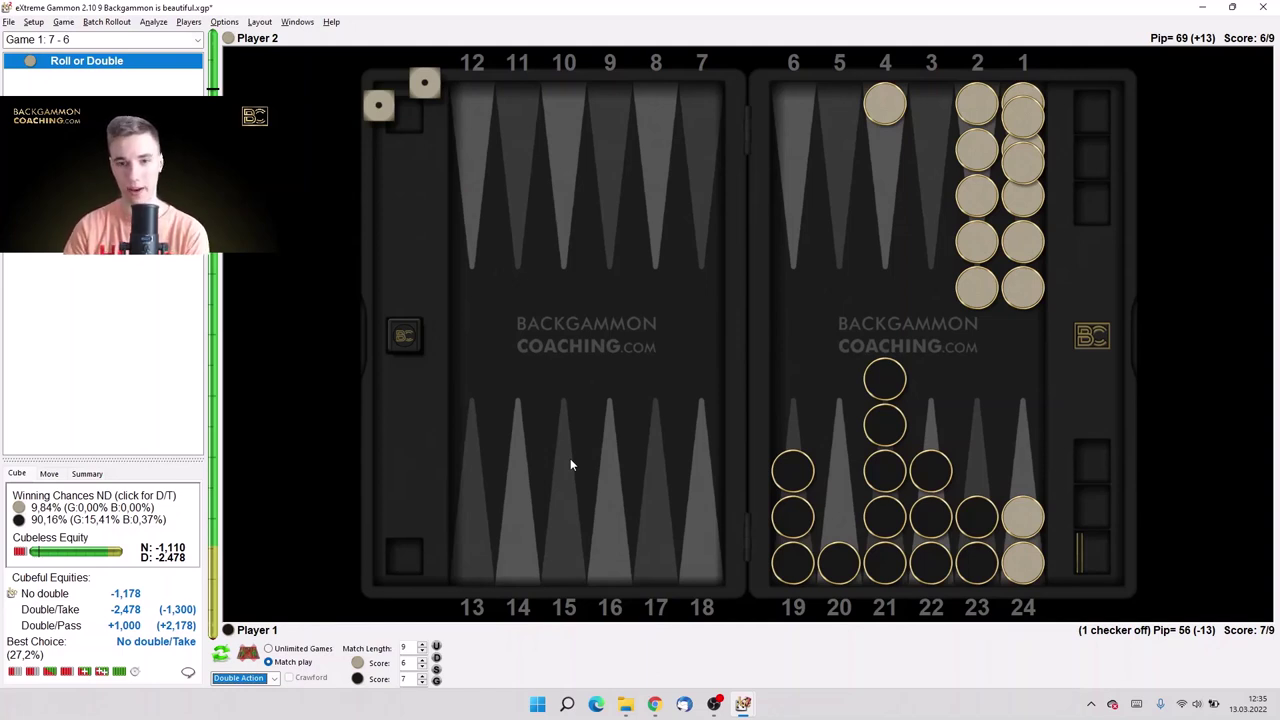
# Restore black to three checkers on the 5 point, four on the 4 and two on the 3, and evaluate Player 1's Double Action.
pyautogui.click(929, 514)
pyautogui.click(891, 429)
pyautogui.click(843, 483)
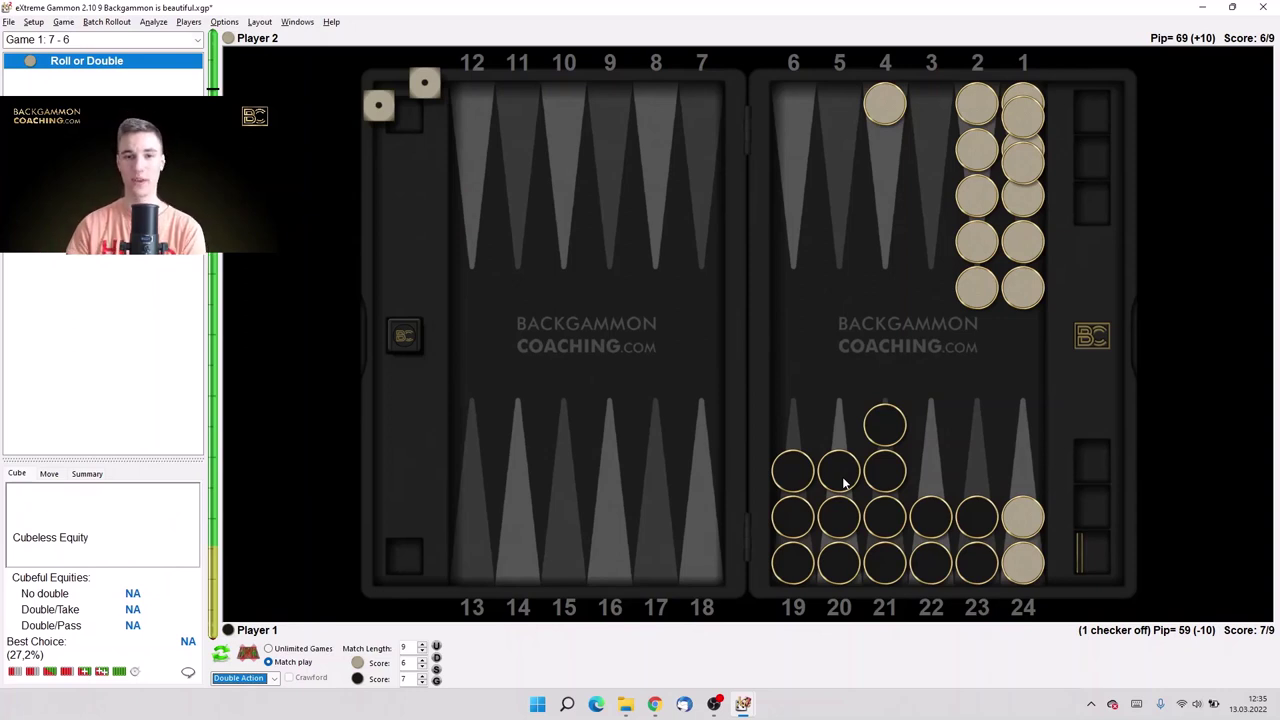
pyautogui.click(221, 655)
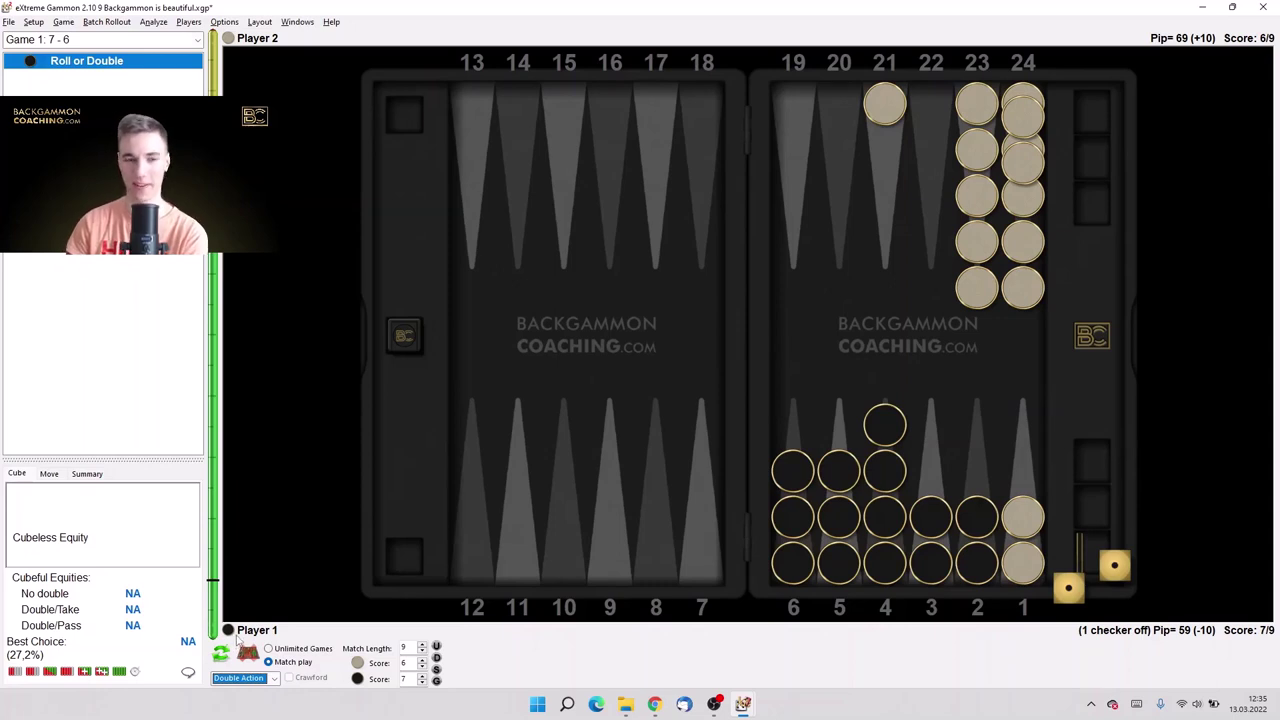
pyautogui.click(67, 671)
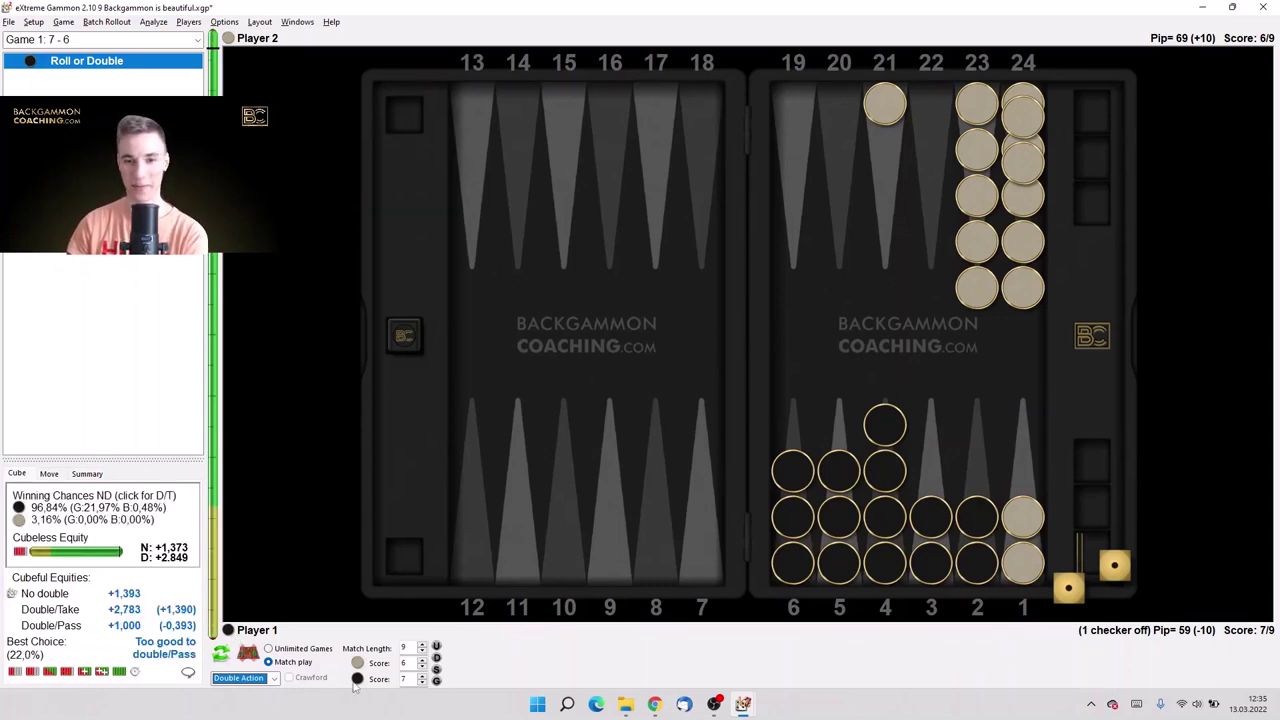
# Change the decision type to Checker Play and analyze Player 1's 2-1 roll.
pyautogui.click(266, 678)
pyautogui.click(240, 697)
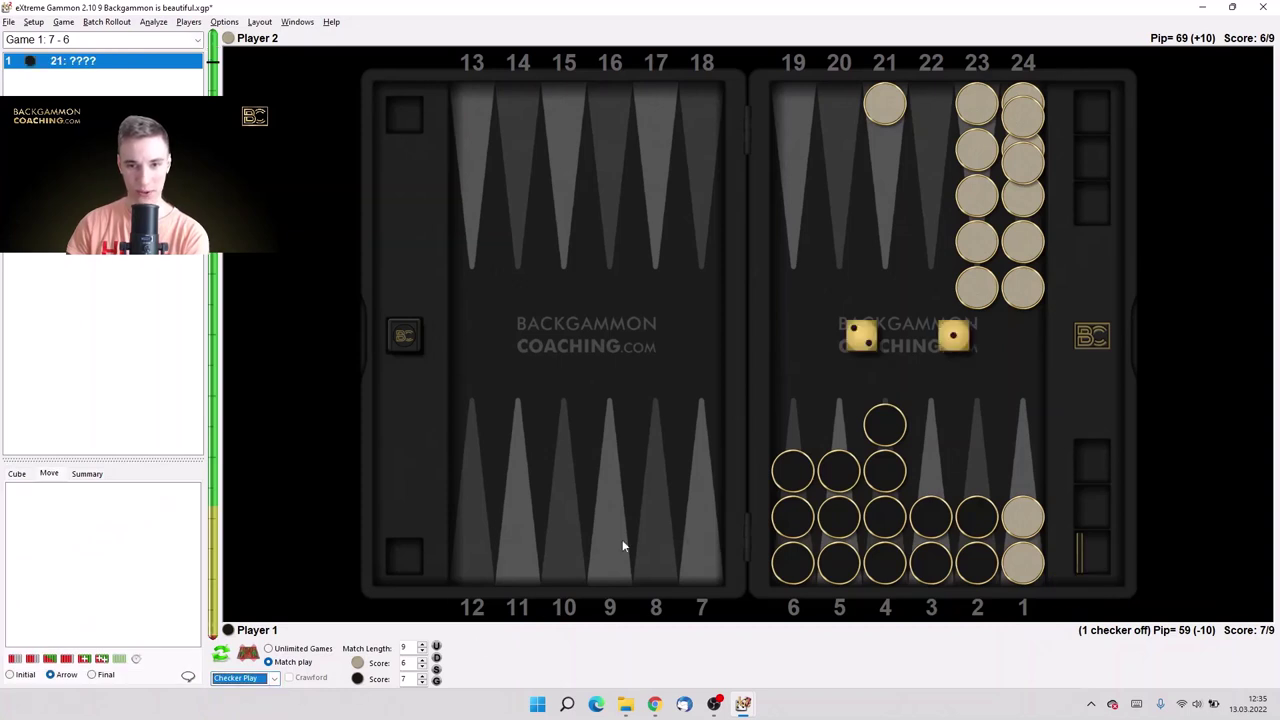
pyautogui.click(68, 658)
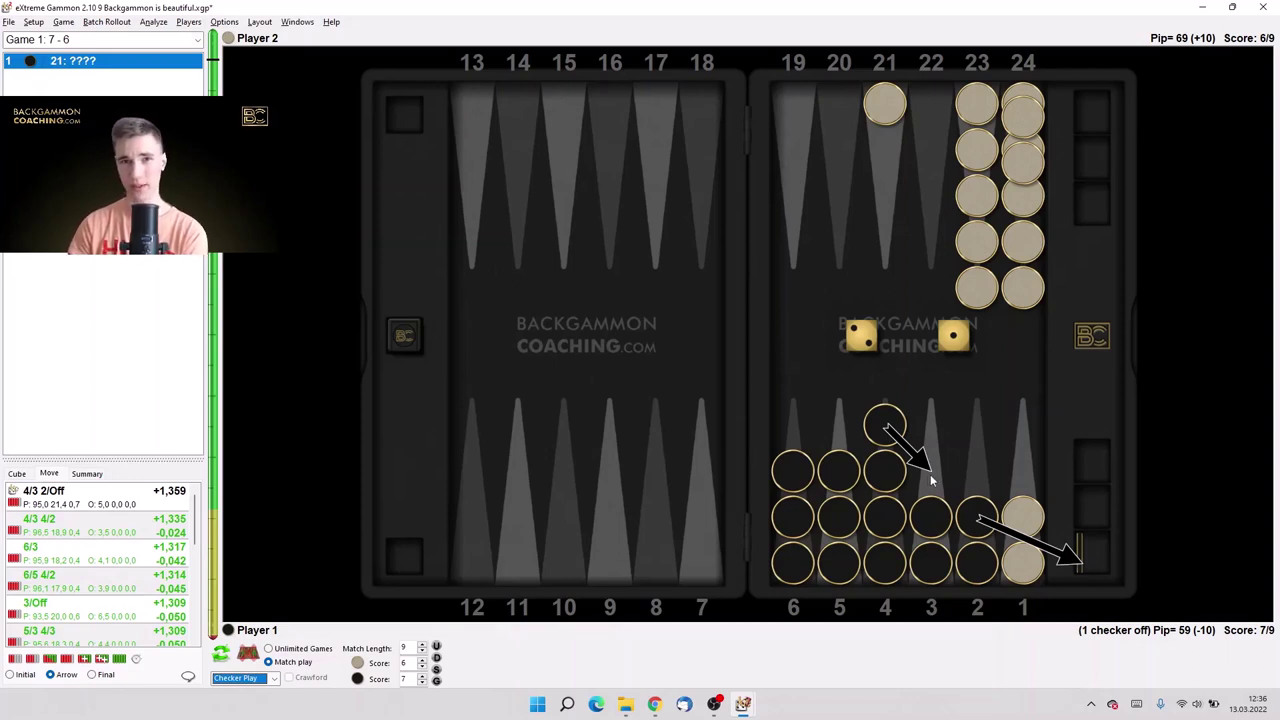
# Lay out the board position after 4/3 2/Off and pass the turn to Player 2.
pyautogui.click(910, 485)
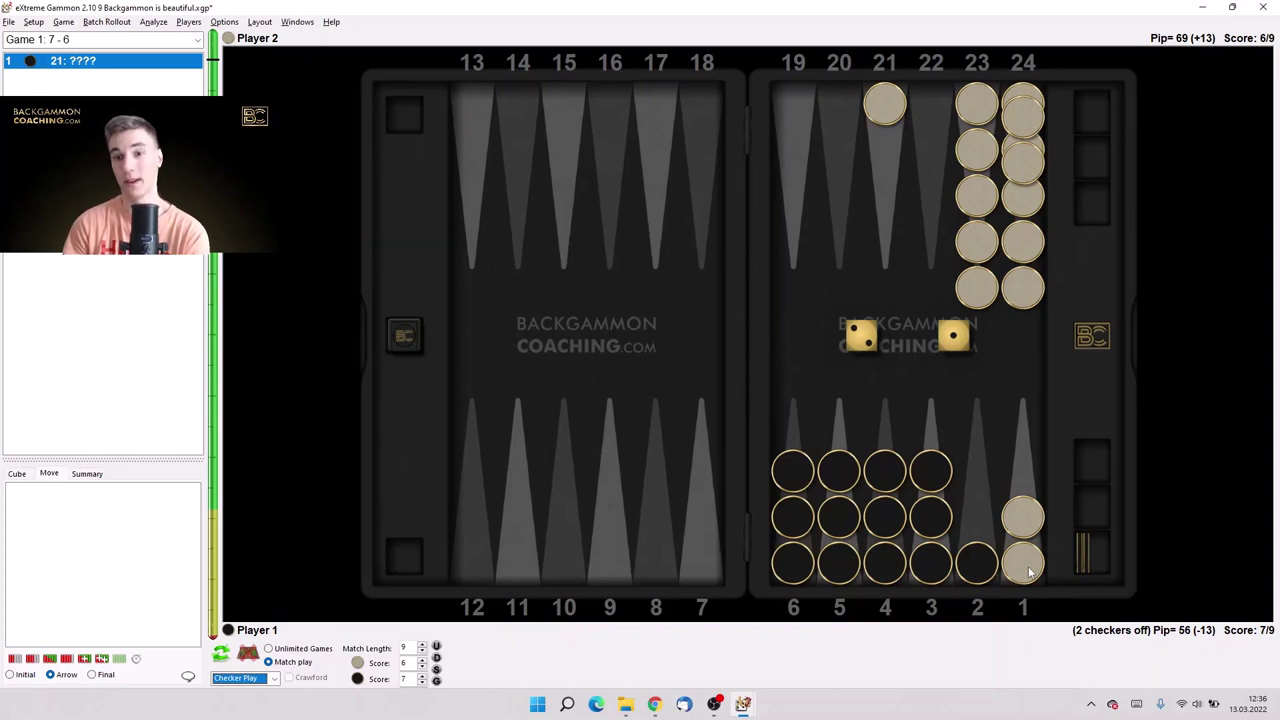
pyautogui.click(221, 654)
# Analyze Player 2's replies for rolls 4-1 and 3-1, displaying the hitting plays 24/23* and 24/23* 4/1.
pyautogui.click(540, 340)
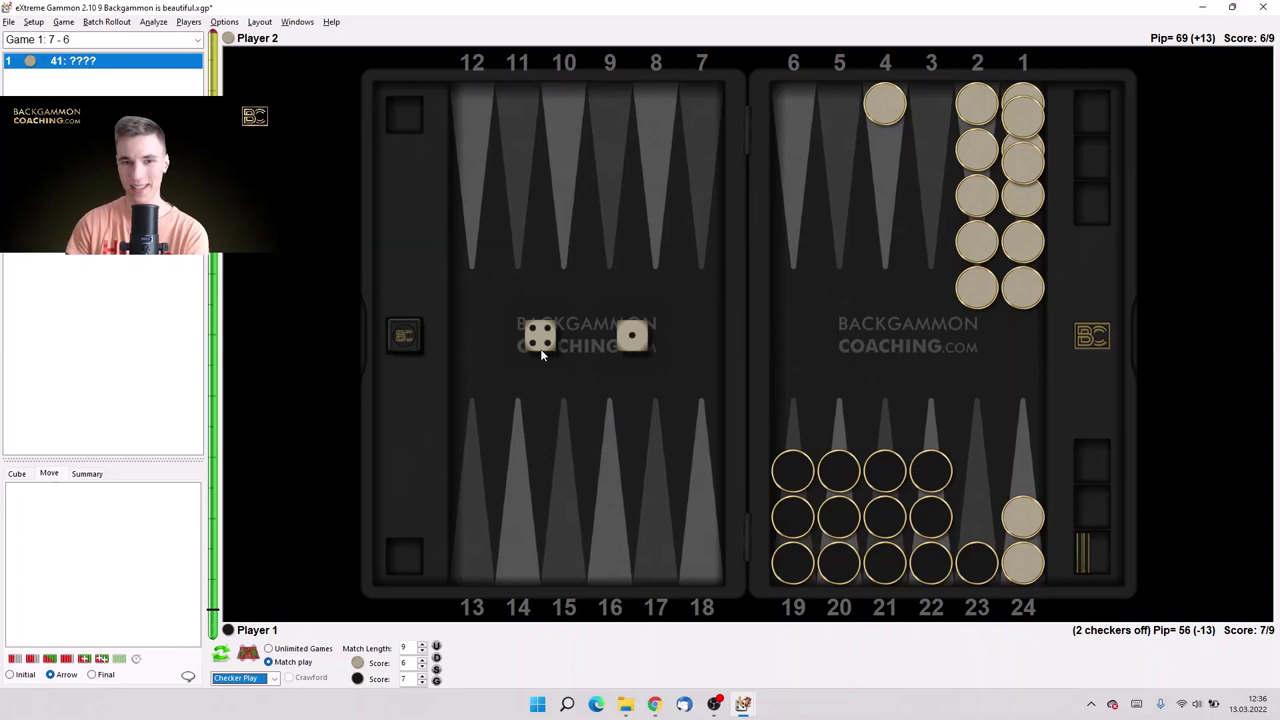
pyautogui.click(66, 659)
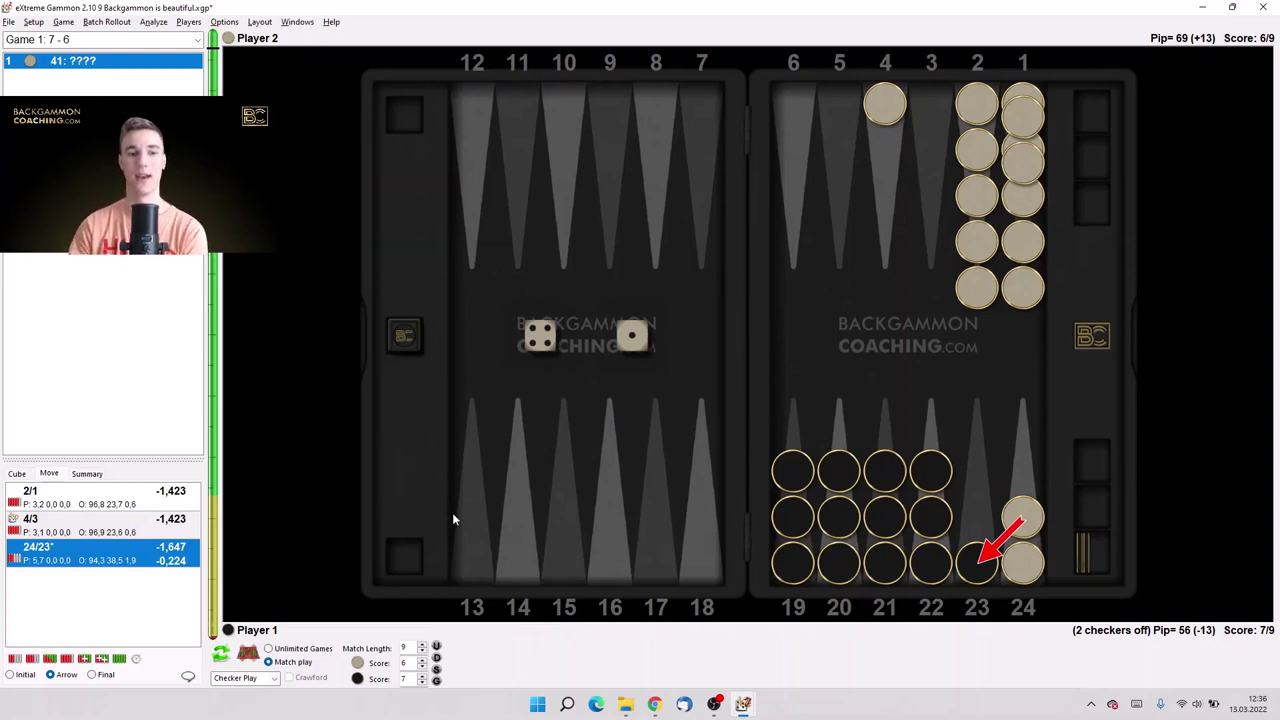
pyautogui.click(550, 363)
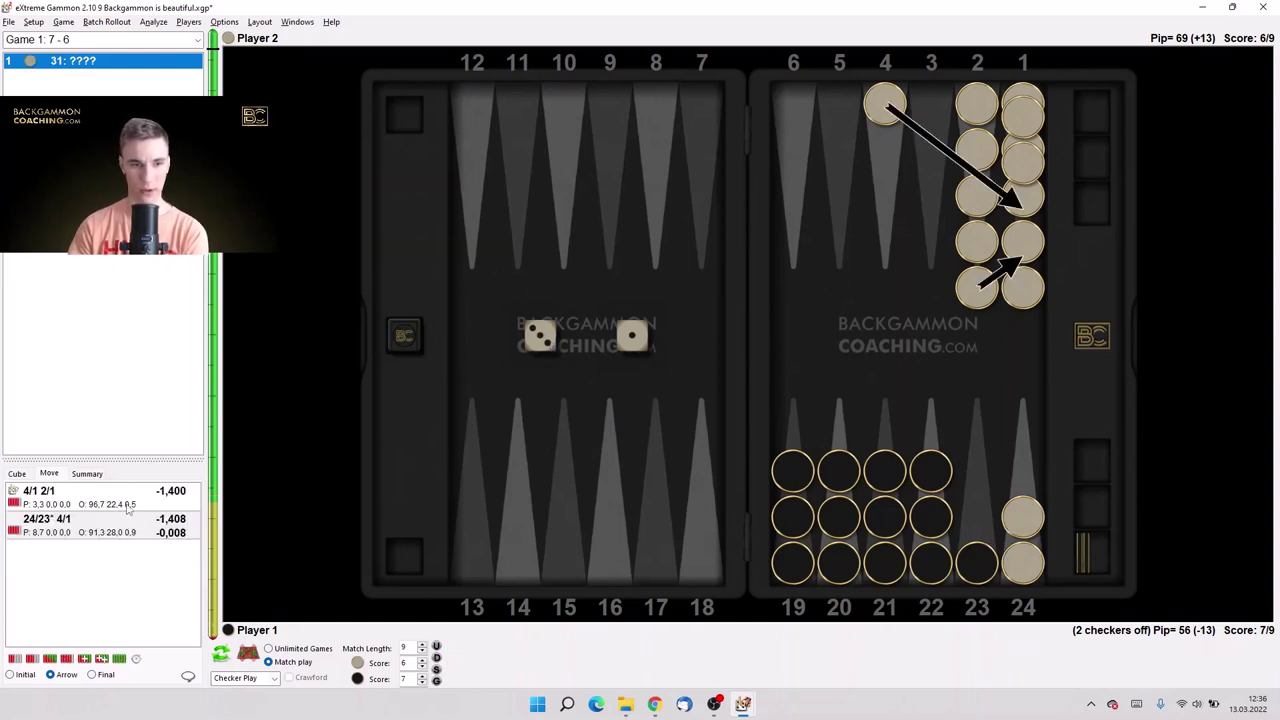
pyautogui.click(125, 520)
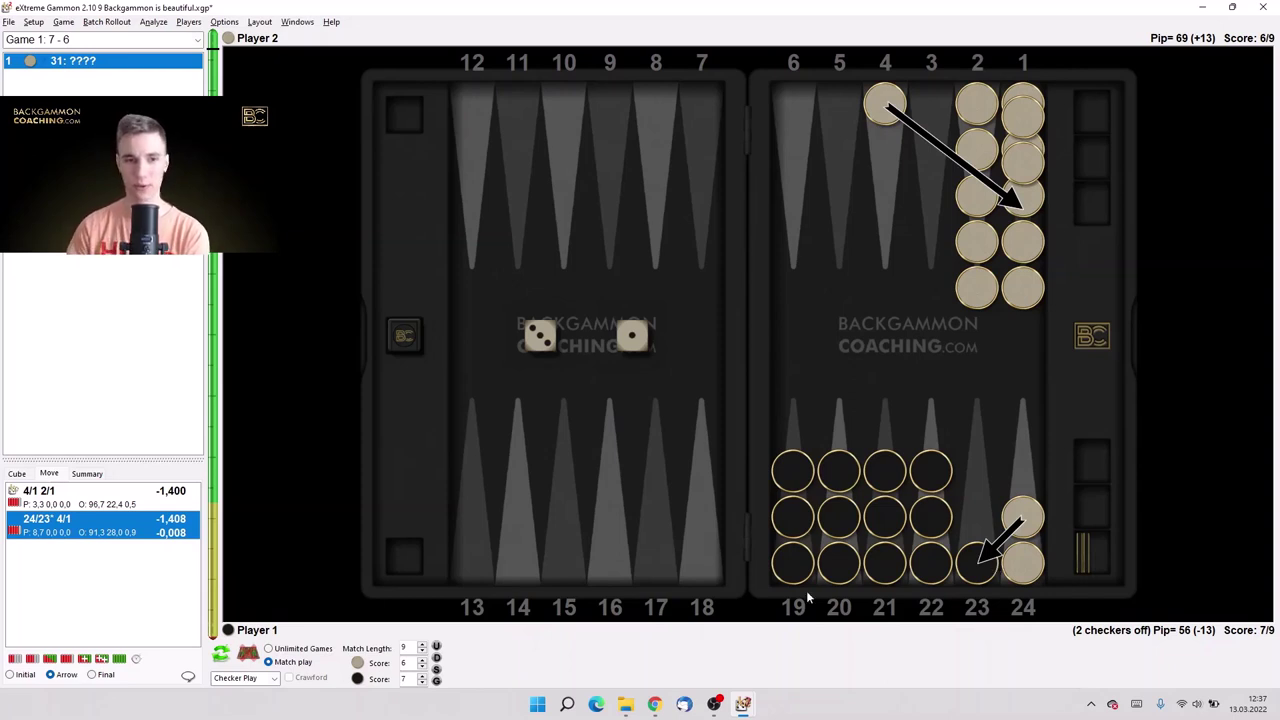
# Restore the starting position with Player 1 on turn and analyze the 2-1 roll again.
pyautogui.click(900, 456)
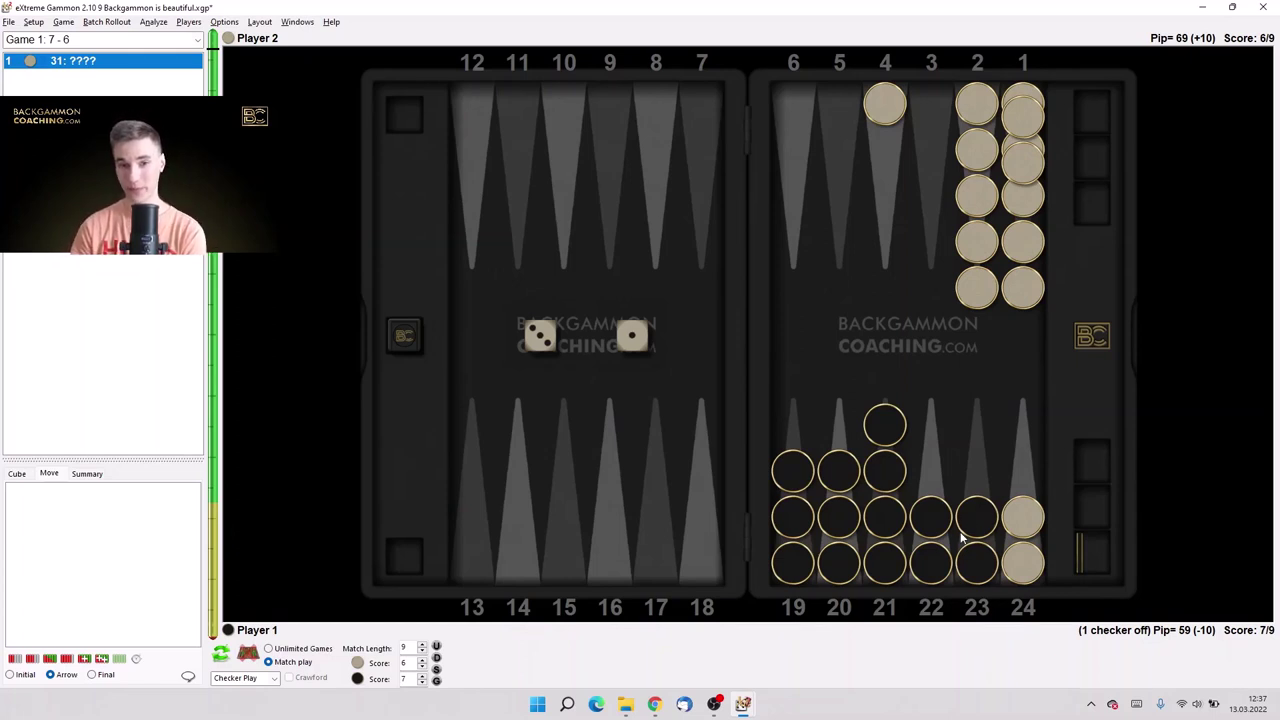
pyautogui.click(221, 653)
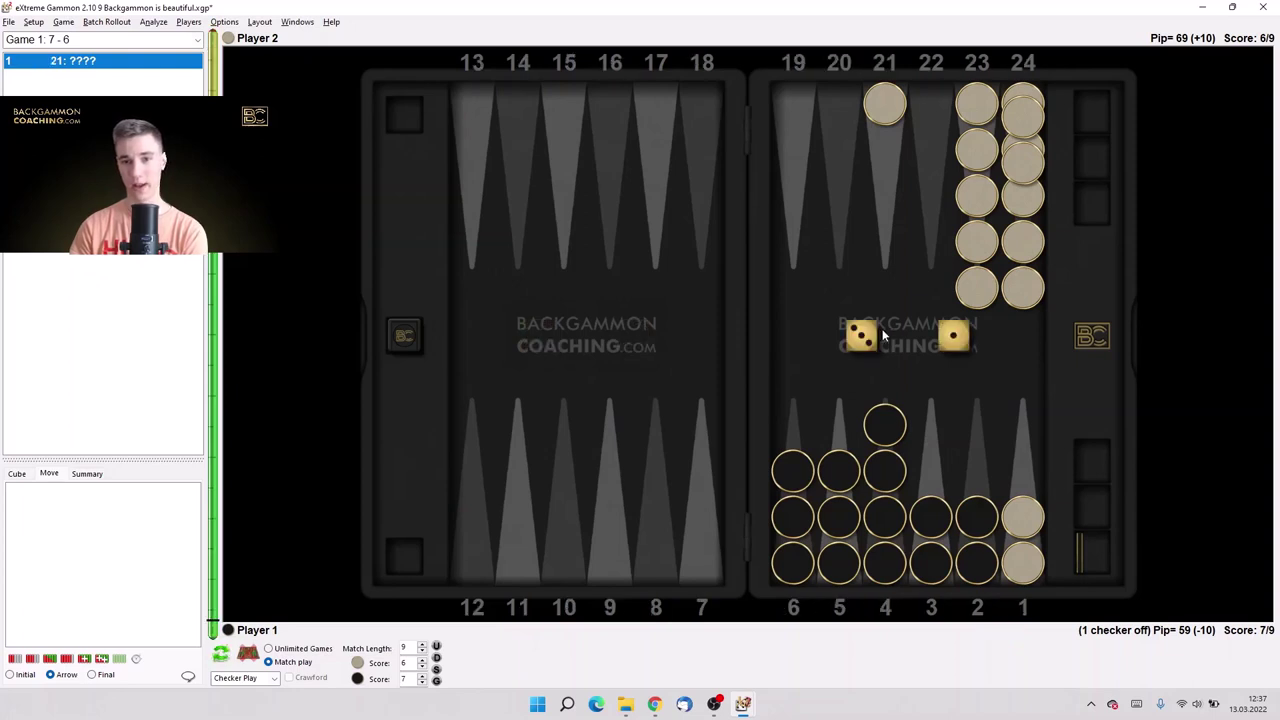
pyautogui.click(67, 660)
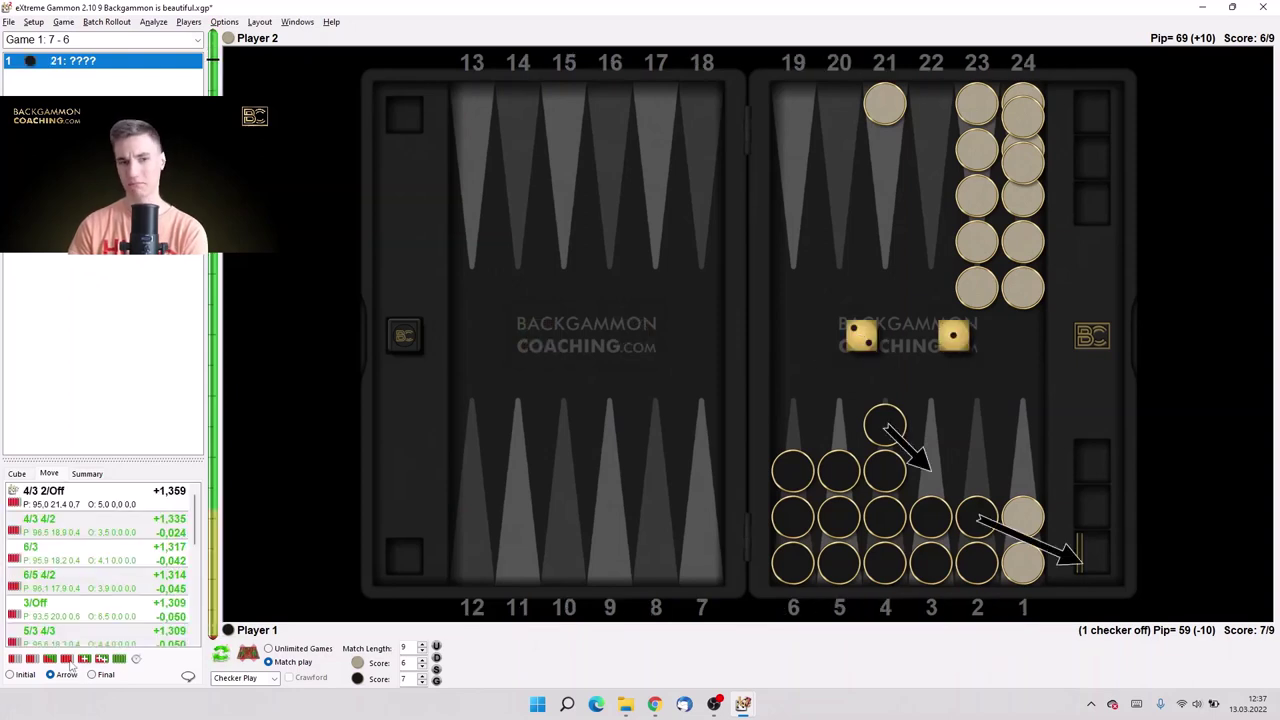
# Lay out the play by bearing off one black checker from the 2 point and moving one from the 4 point to the 3 point.
pyautogui.click(978, 530)
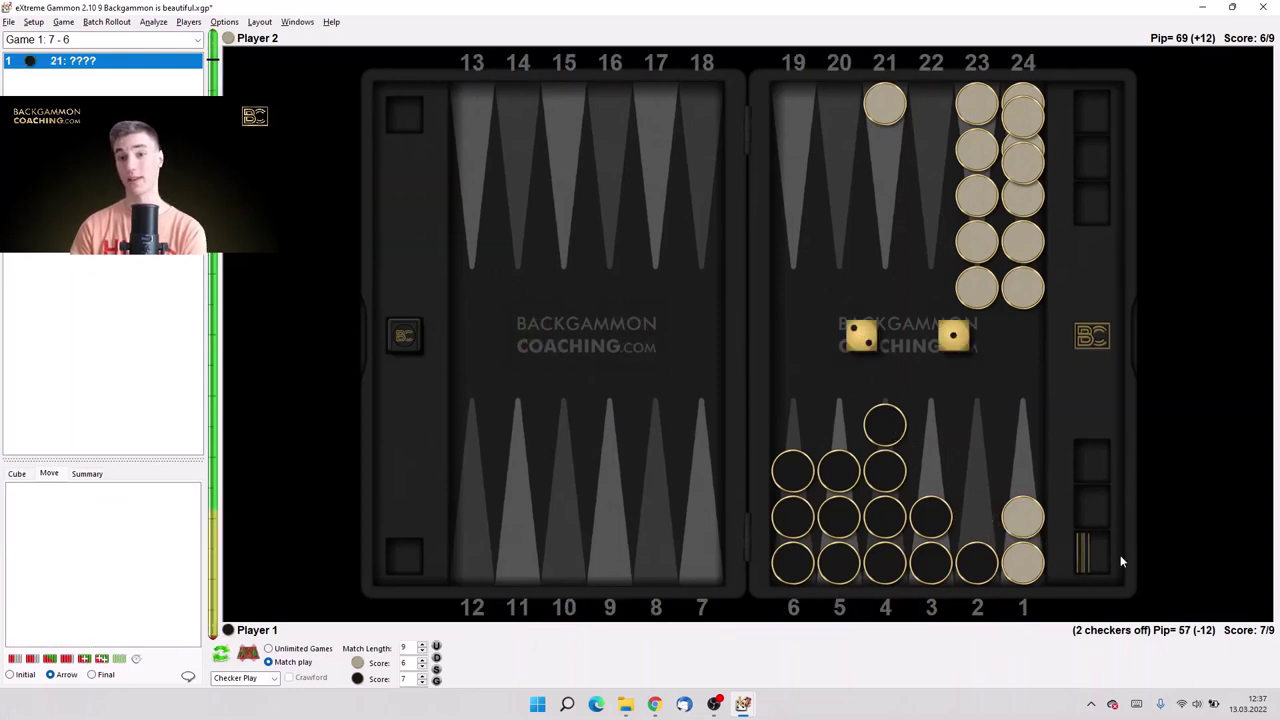
pyautogui.click(926, 480)
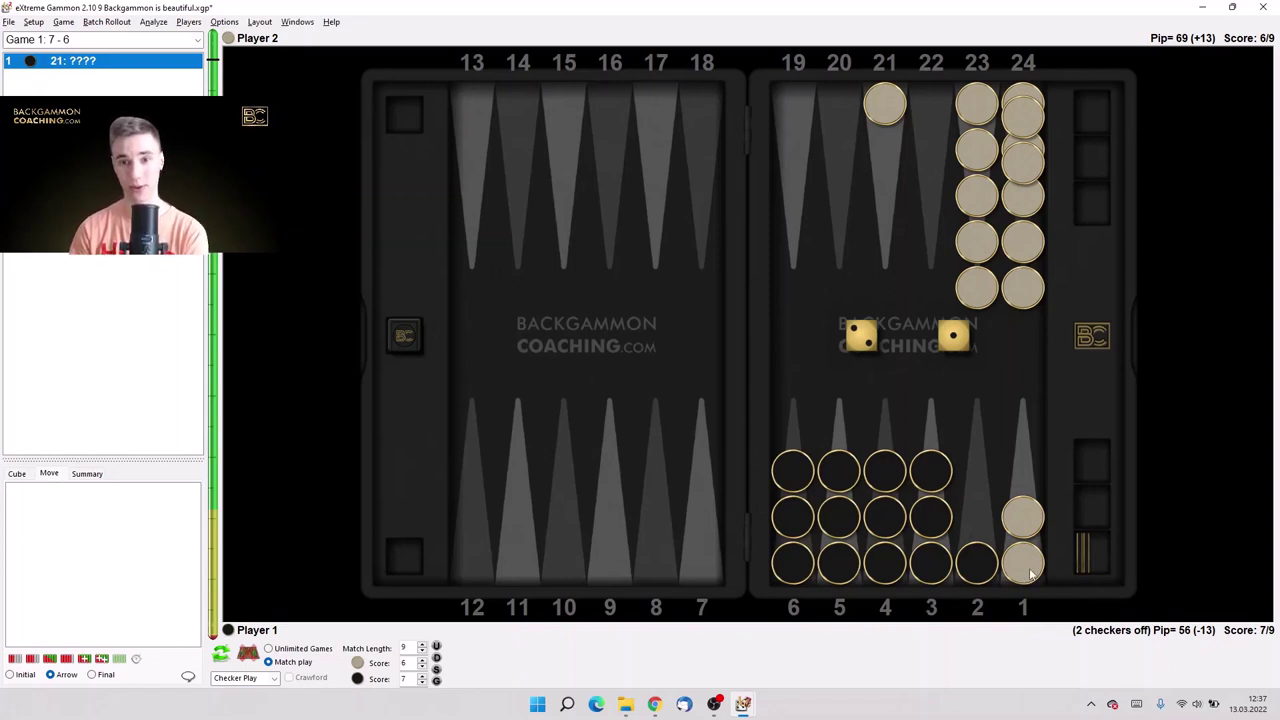
pyautogui.moveTo(1030, 573); pyautogui.dragTo(655, 560)
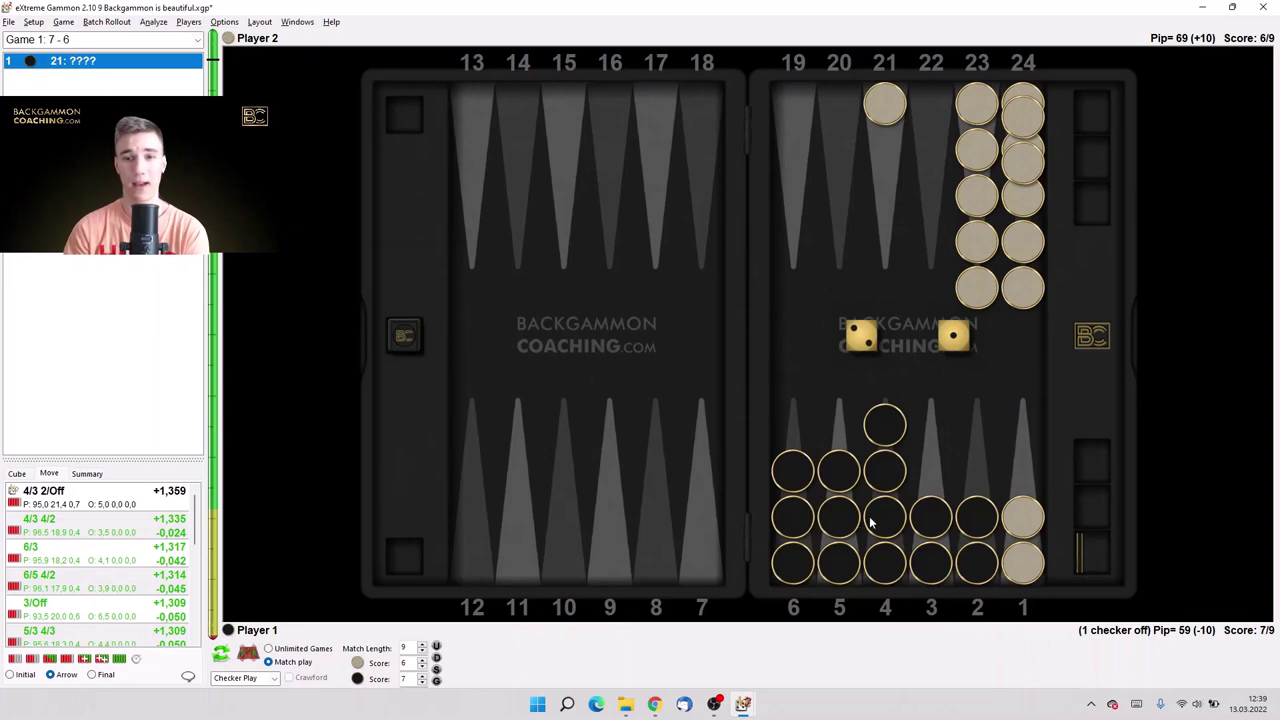
# Set Player 1's roll to 4-5 and analyze the candidate plays.
pyautogui.click(861, 337)
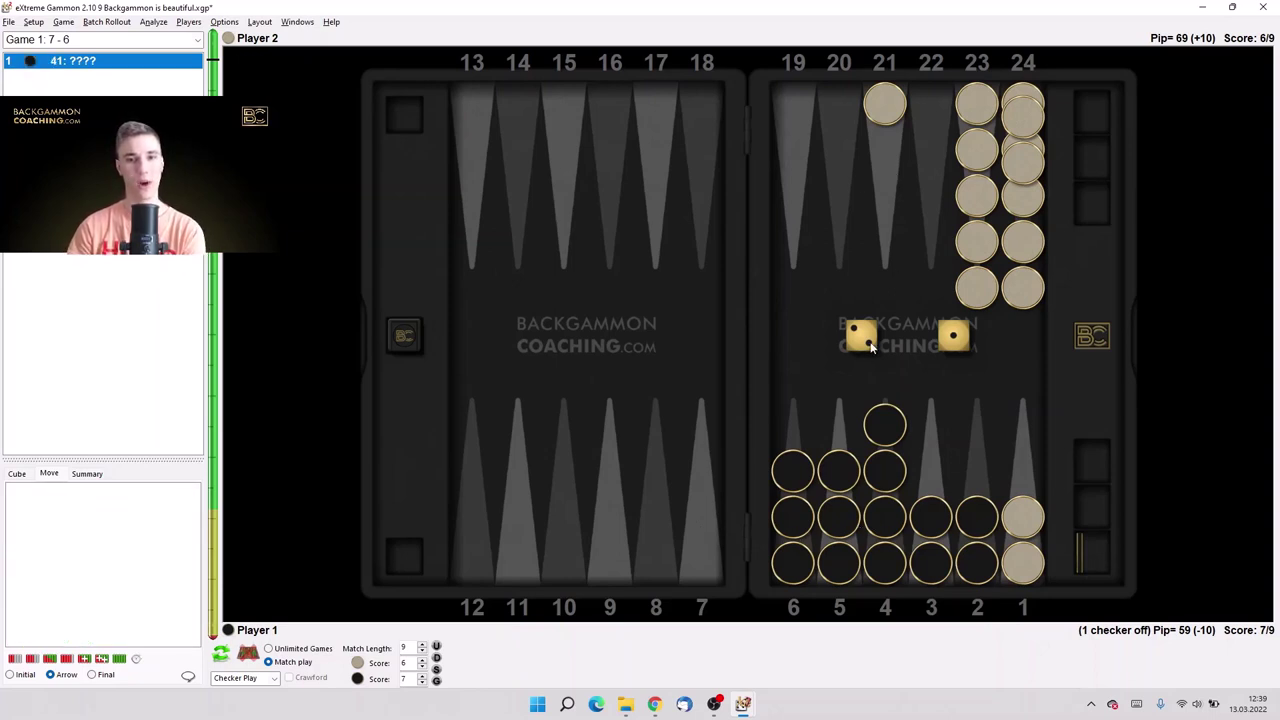
pyautogui.click(861, 337)
pyautogui.click(957, 338)
pyautogui.click(957, 338)
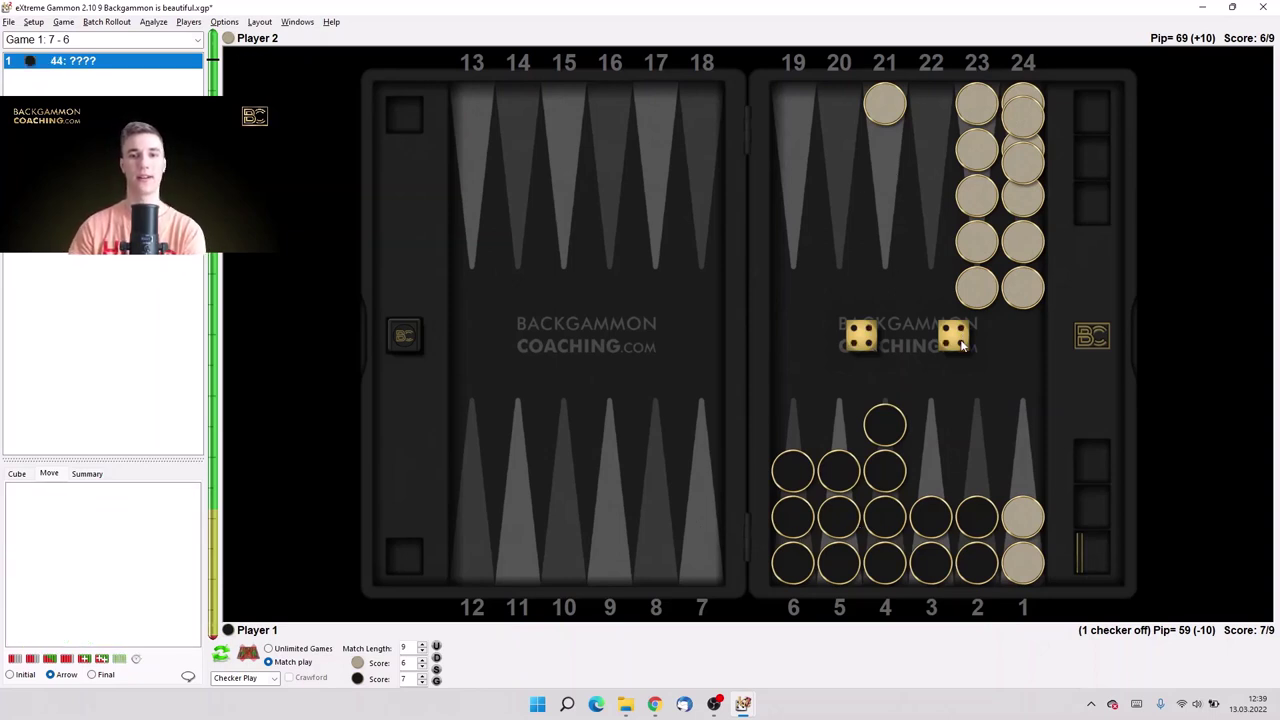
pyautogui.click(71, 660)
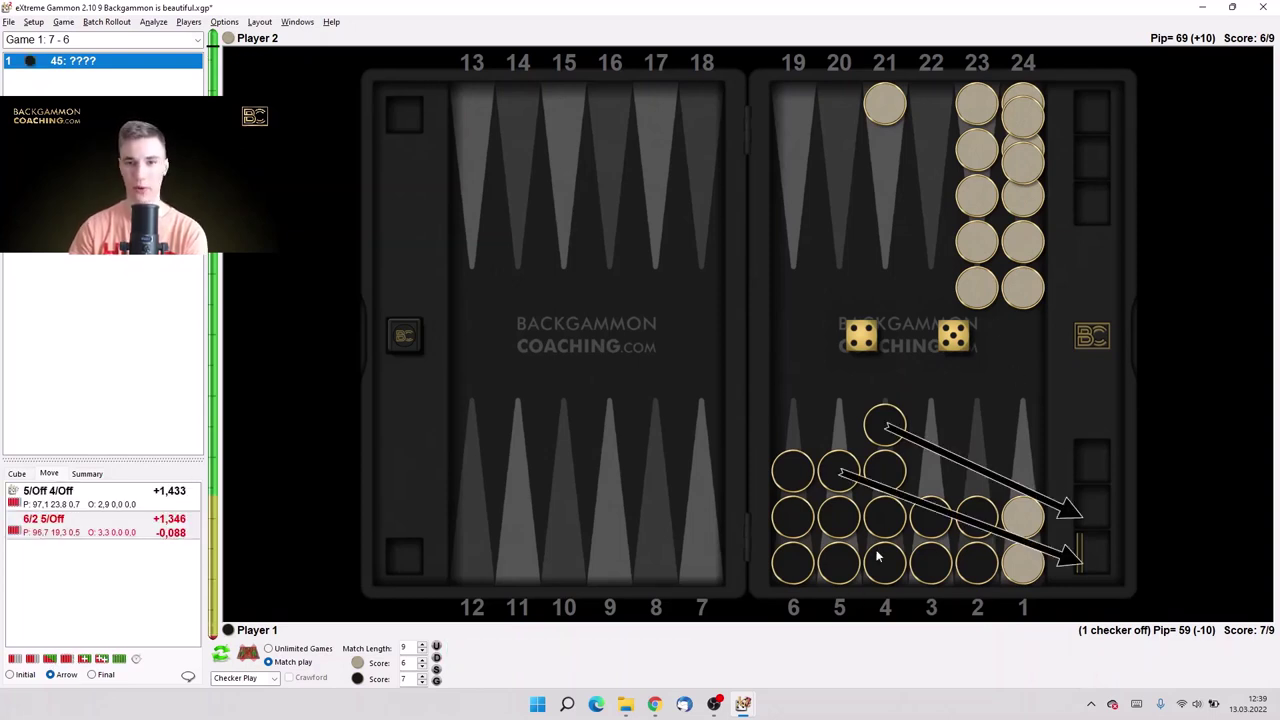
# Rearrange Player 2's checkers to two on each point from 19 to 24, with one spare on the 12 point.
pyautogui.click(1020, 212)
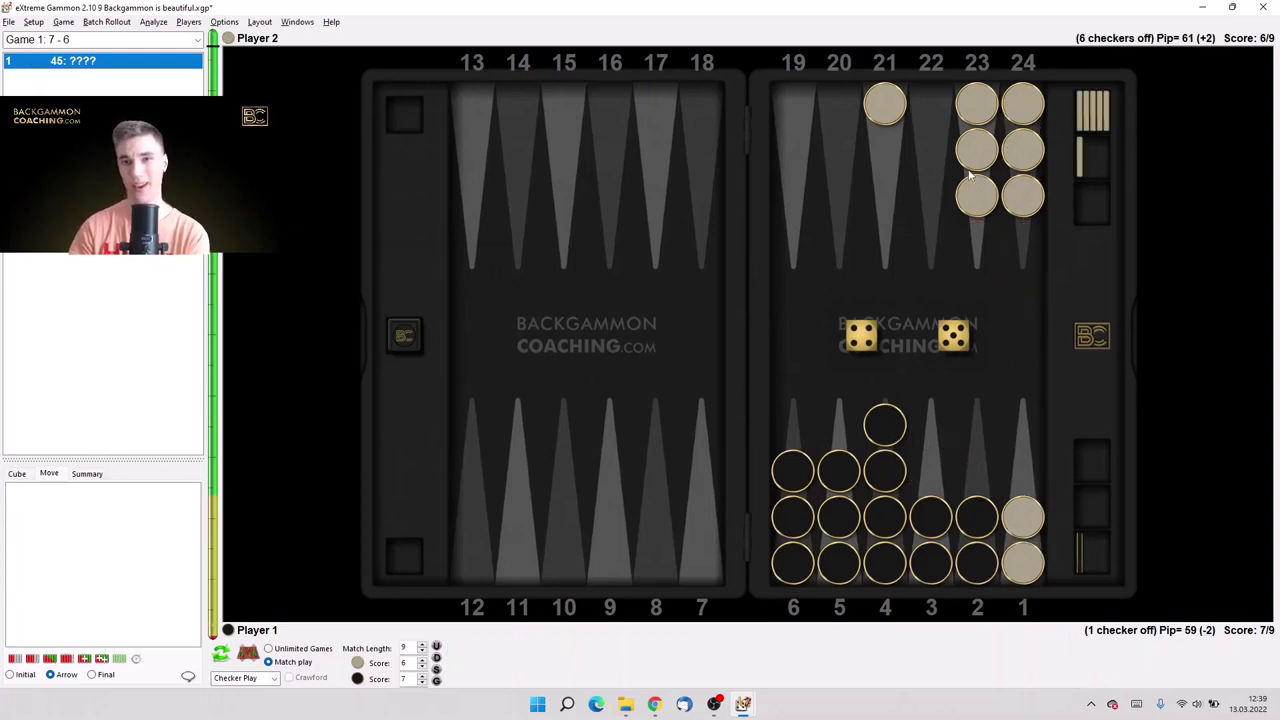
pyautogui.click(972, 162)
pyautogui.click(932, 140)
pyautogui.click(1023, 150)
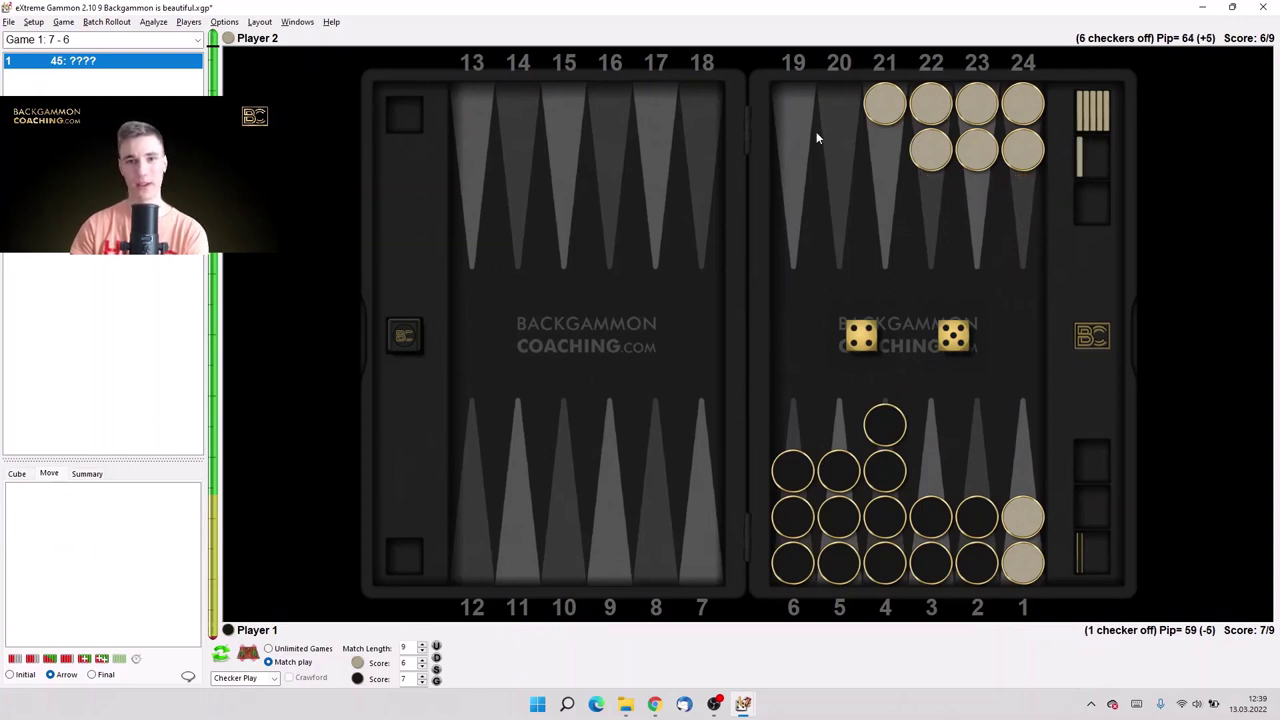
pyautogui.click(793, 150)
pyautogui.click(839, 150)
pyautogui.click(885, 150)
pyautogui.click(471, 565)
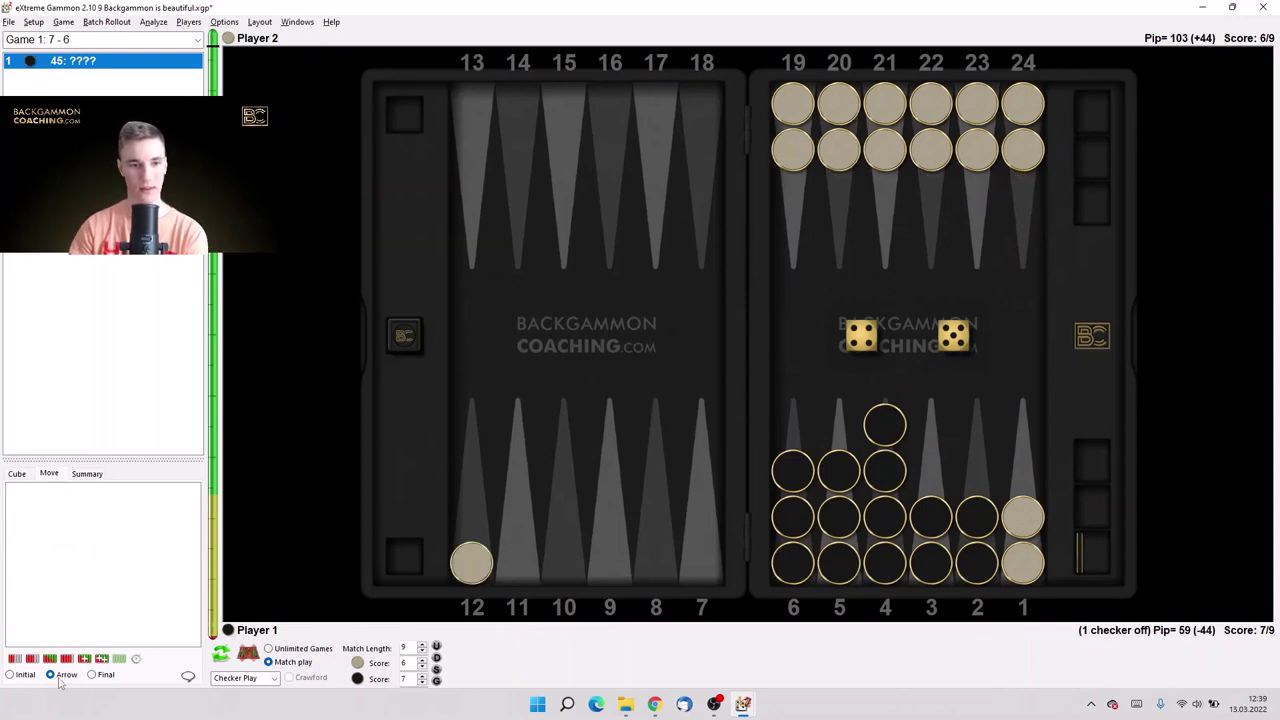
# Compare 5/Off 4/Off with 6/2 5/Off for the 4-5 roll, with the cube centred and at 2 on Player 2's side.
pyautogui.moveTo(148, 540); pyautogui.dragTo(143, 487)
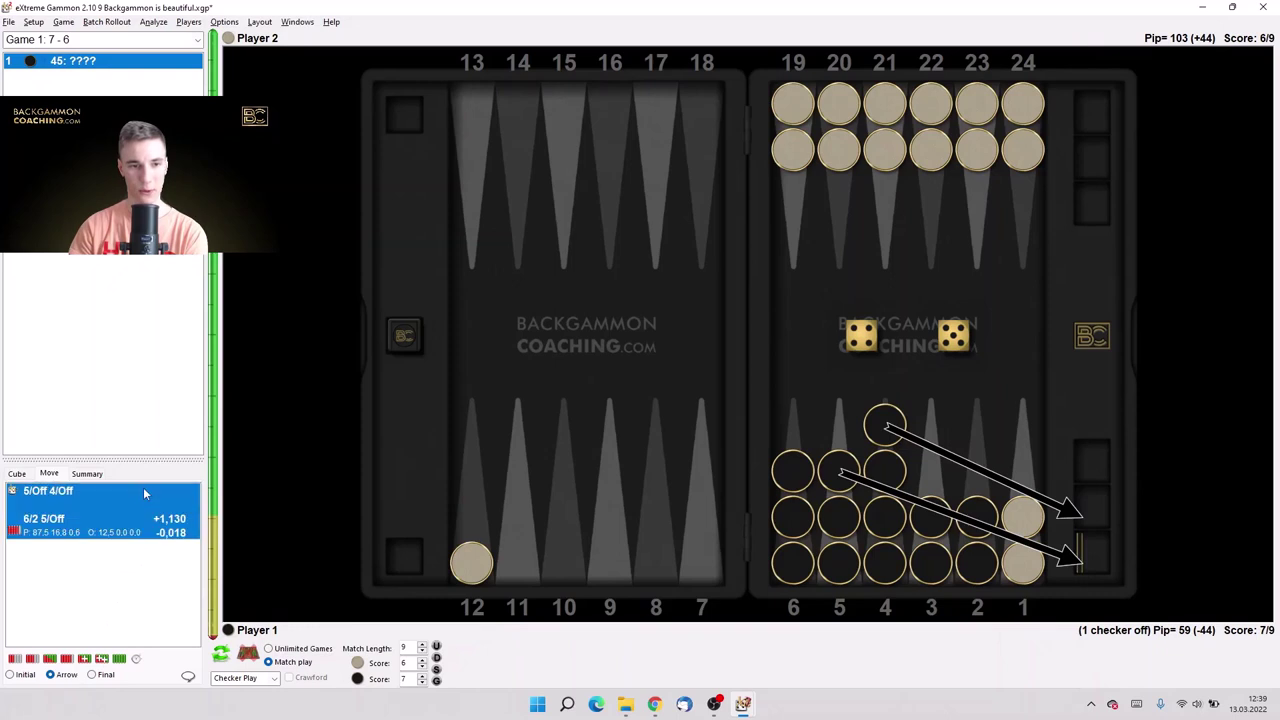
pyautogui.click(84, 659)
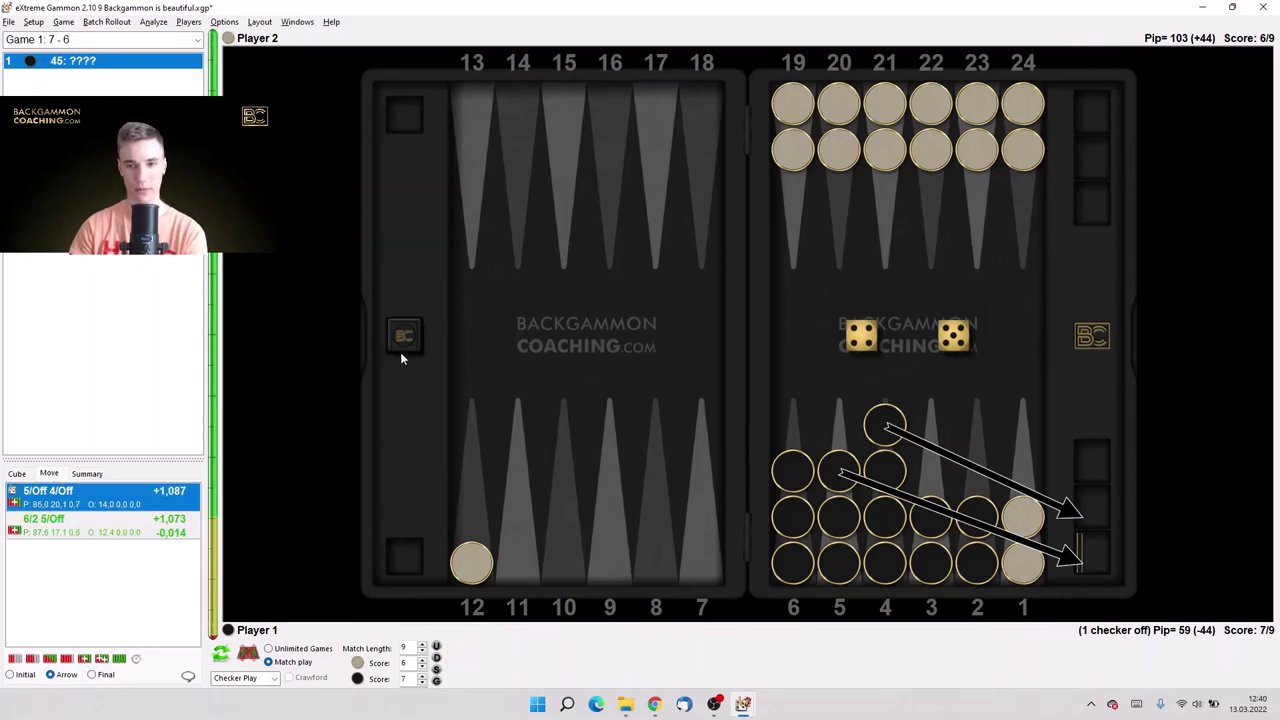
pyautogui.click(136, 522)
pyautogui.moveTo(136, 530)
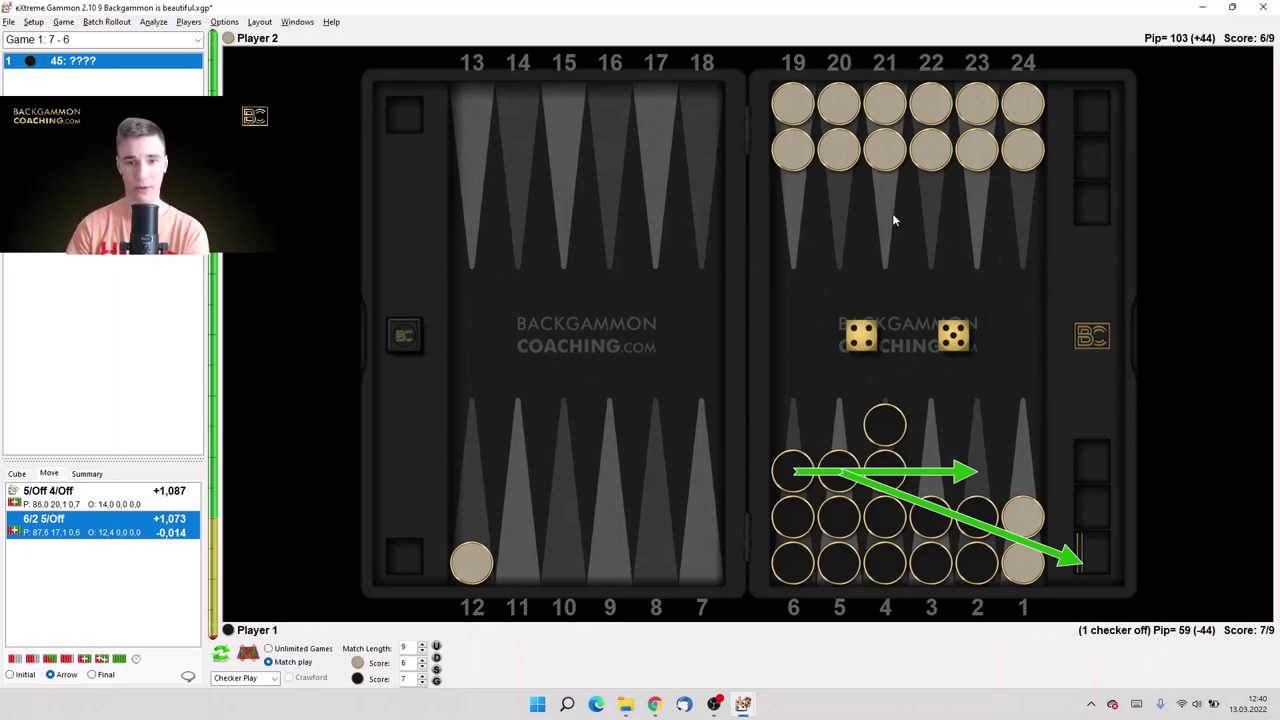
pyautogui.click(410, 334)
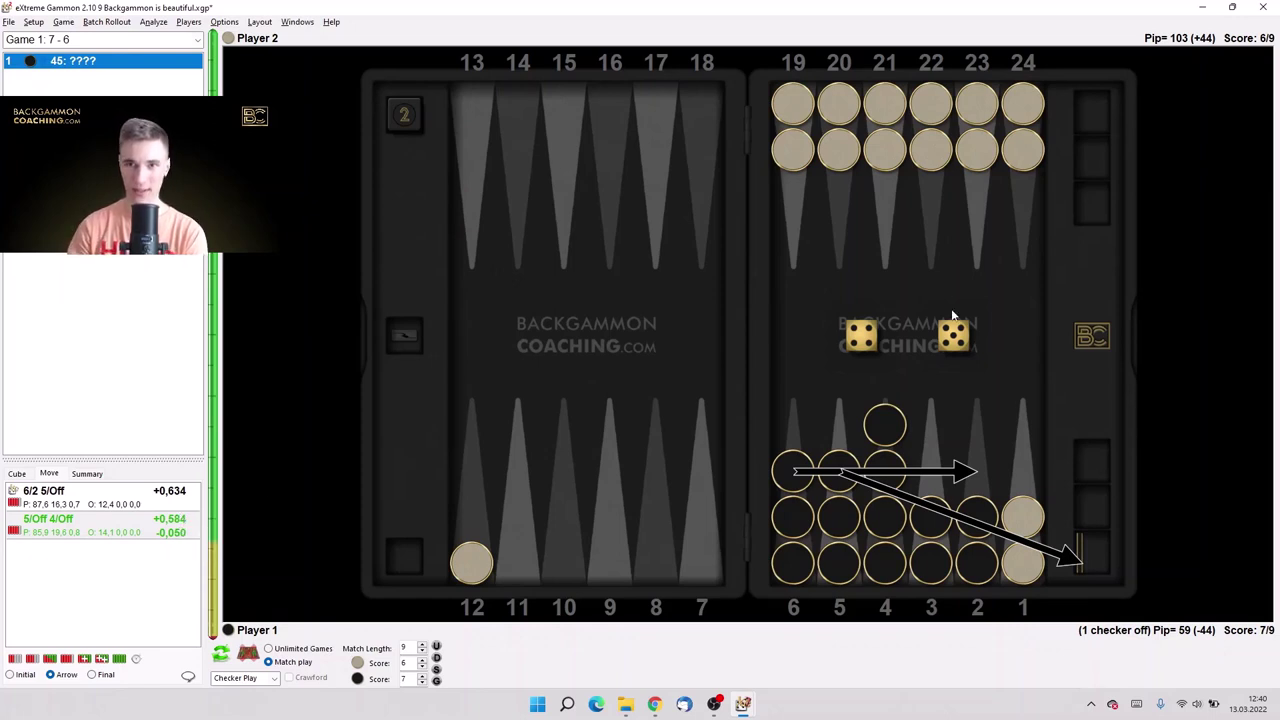
# Clear Player 2's home points 19 to 22 and stack five white checkers each on the 23 and 24 points.
pyautogui.click(805, 66)
pyautogui.click(870, 70)
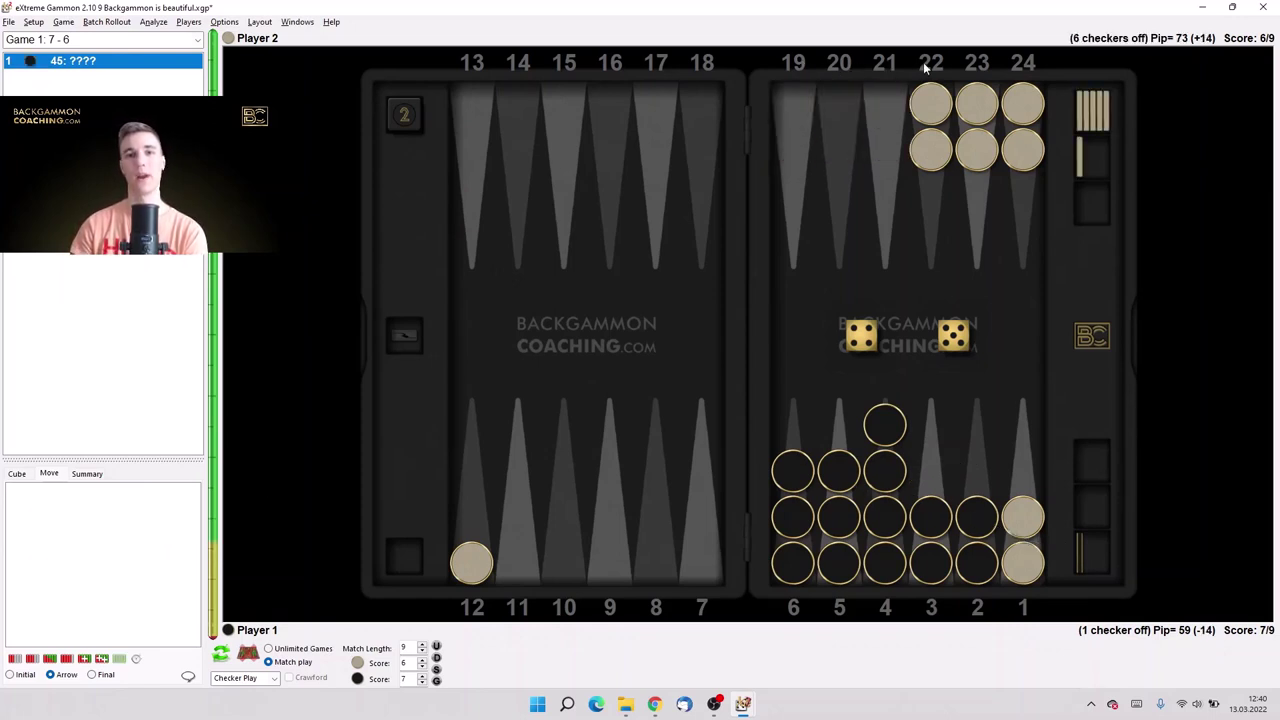
pyautogui.click(996, 290)
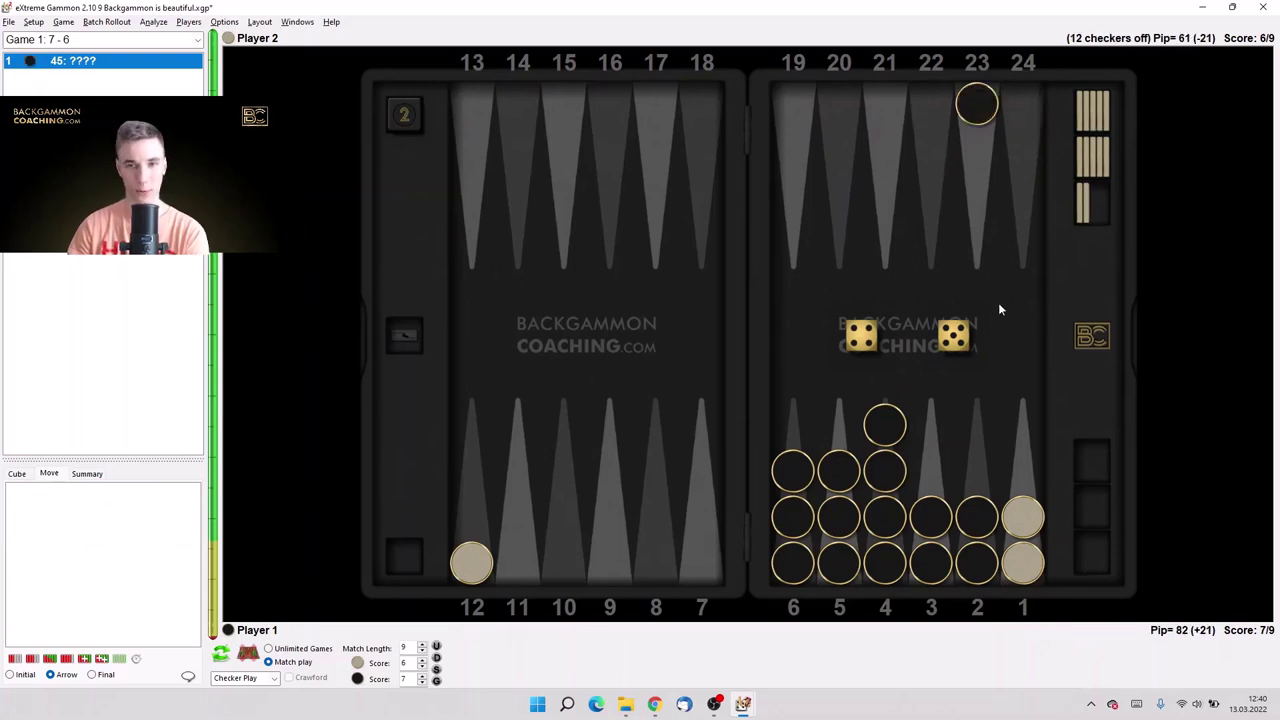
pyautogui.click(1007, 294)
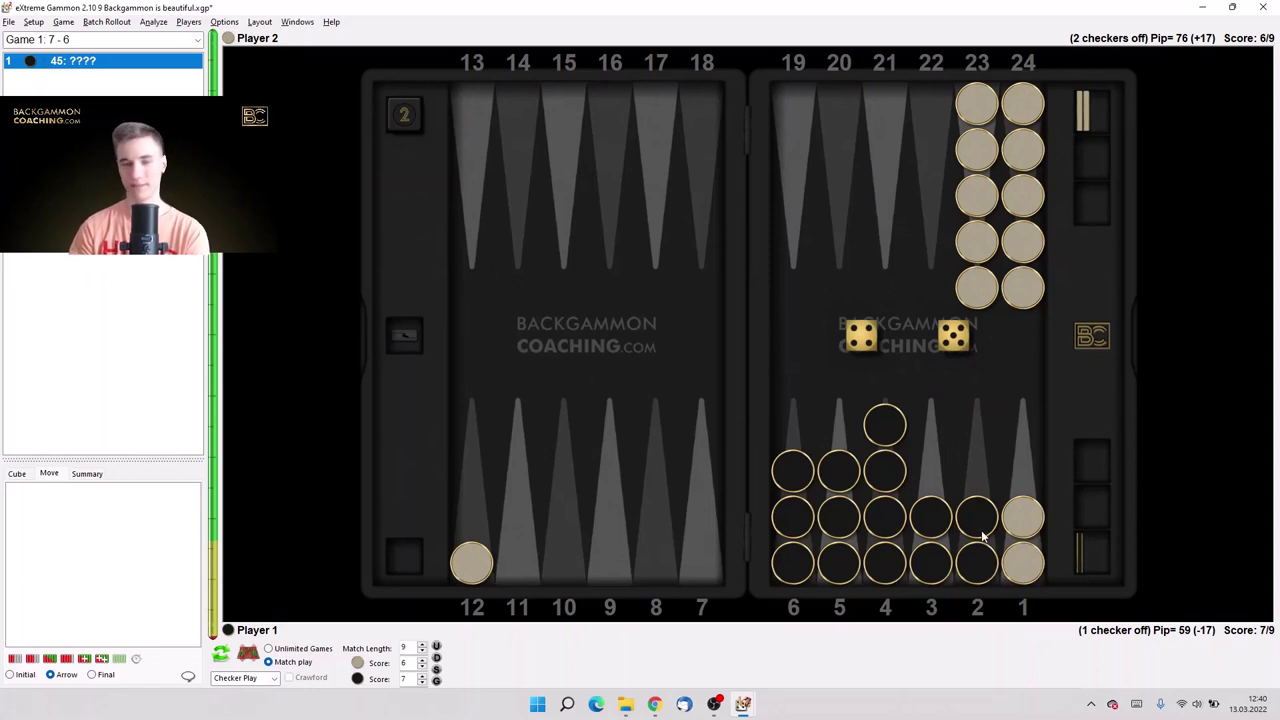
# Set Player 1's roll to 2-1 for the crunched-board position.
pyautogui.click(862, 338)
pyautogui.click(871, 348)
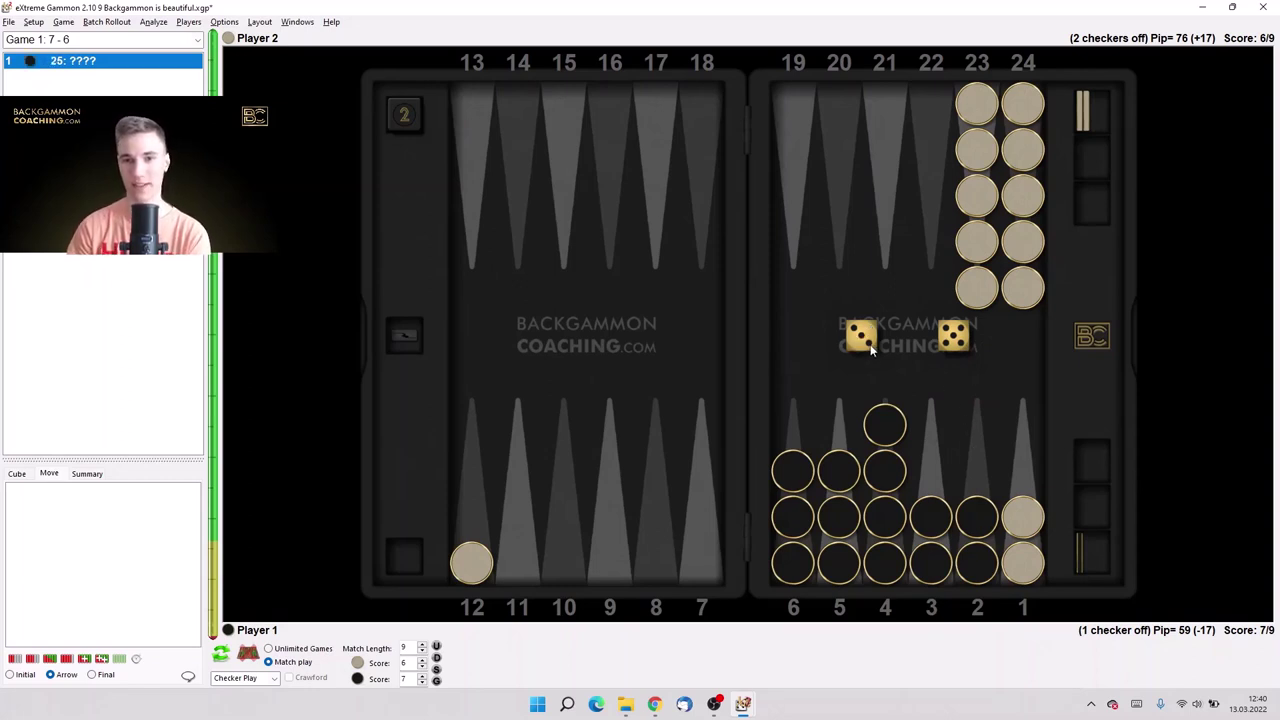
pyautogui.click(965, 333)
pyautogui.click(965, 333)
pyautogui.click(955, 337)
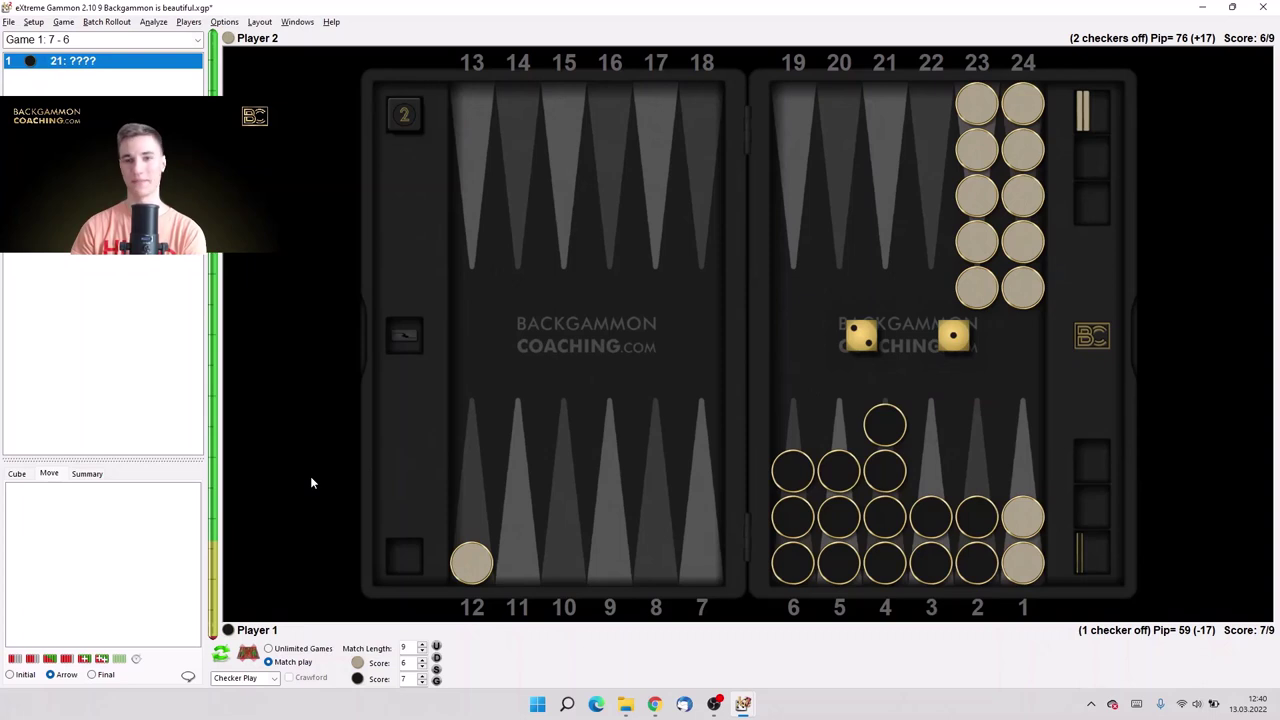